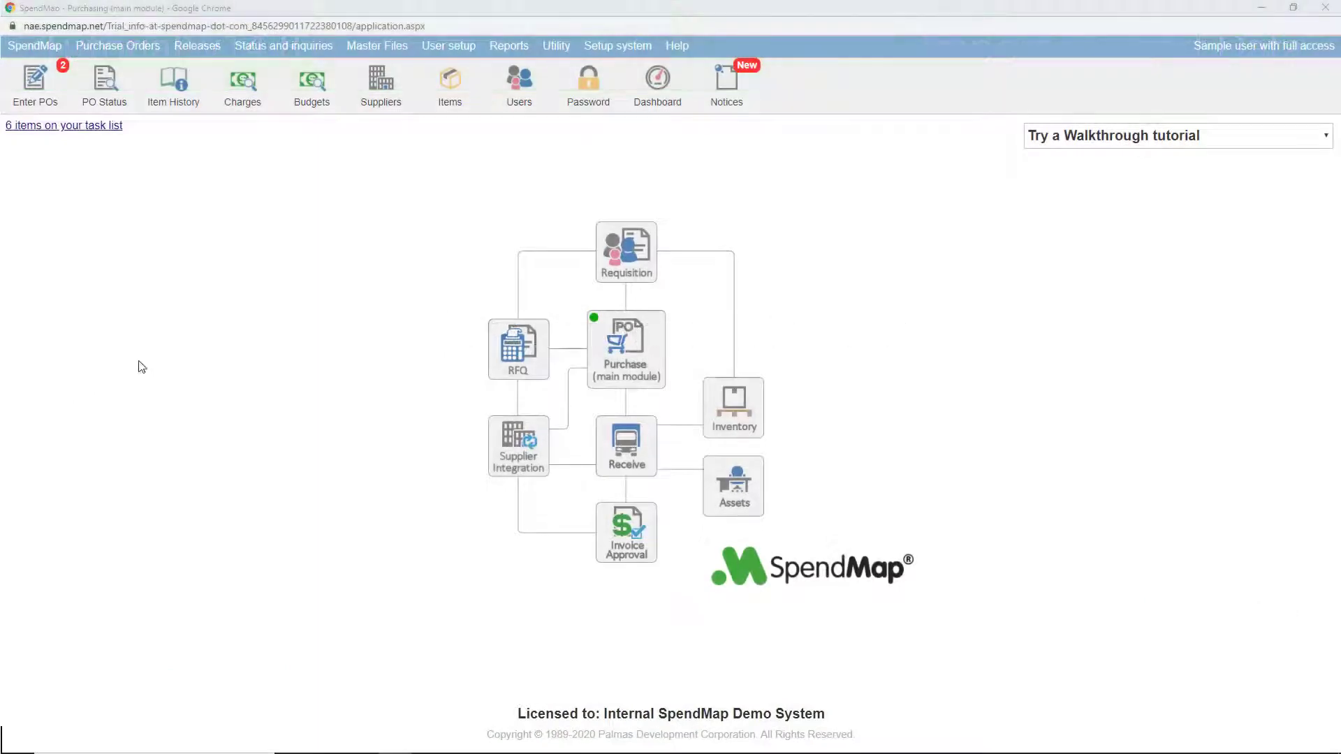
# - Navigate Utility > Data Interfaces > Item master file > Item data to the Export option
pyautogui.click(558, 46)
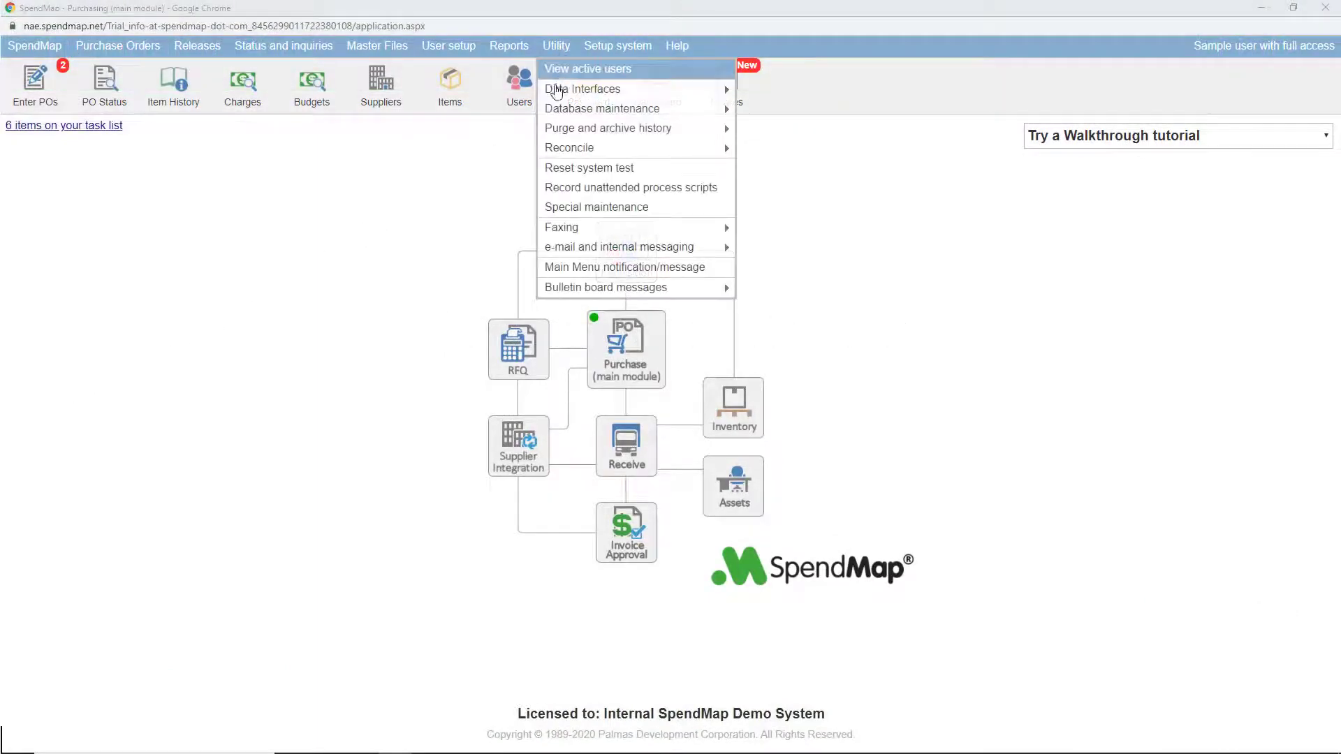
pyautogui.moveTo(584, 95)
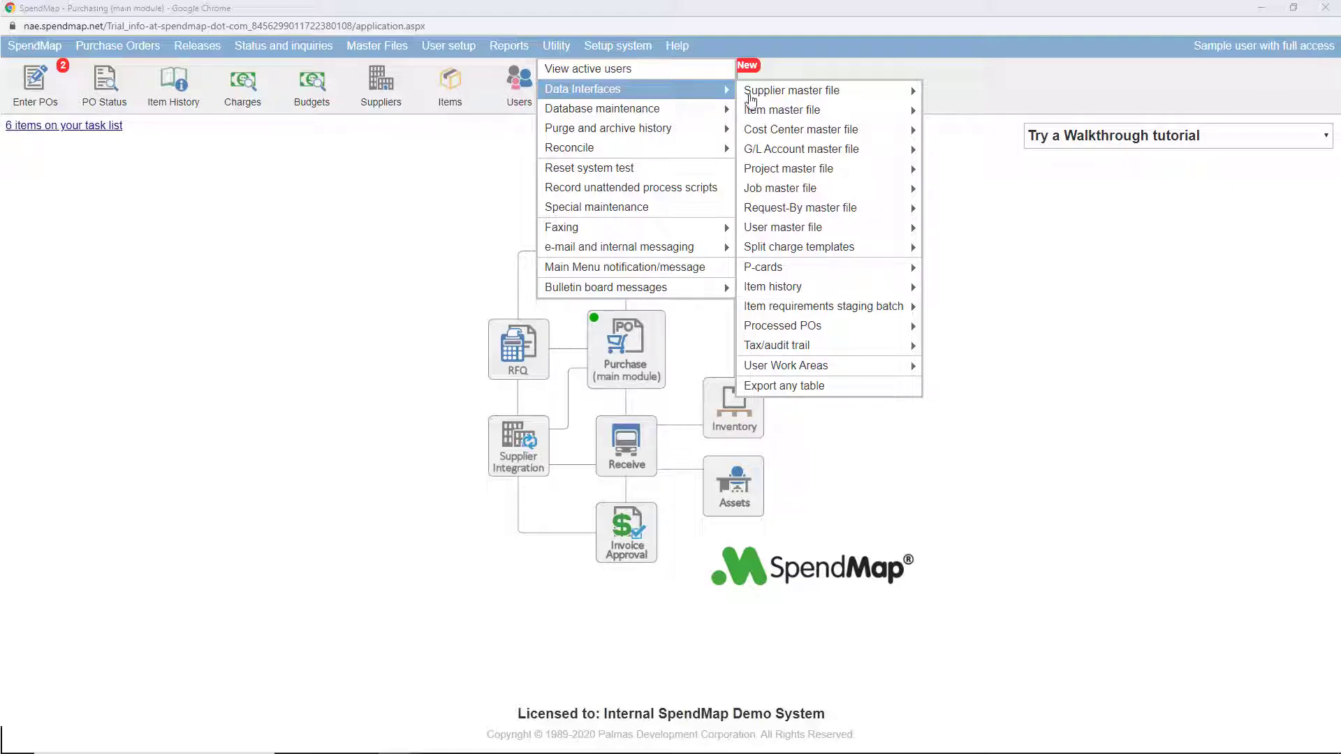
pyautogui.moveTo(828, 115)
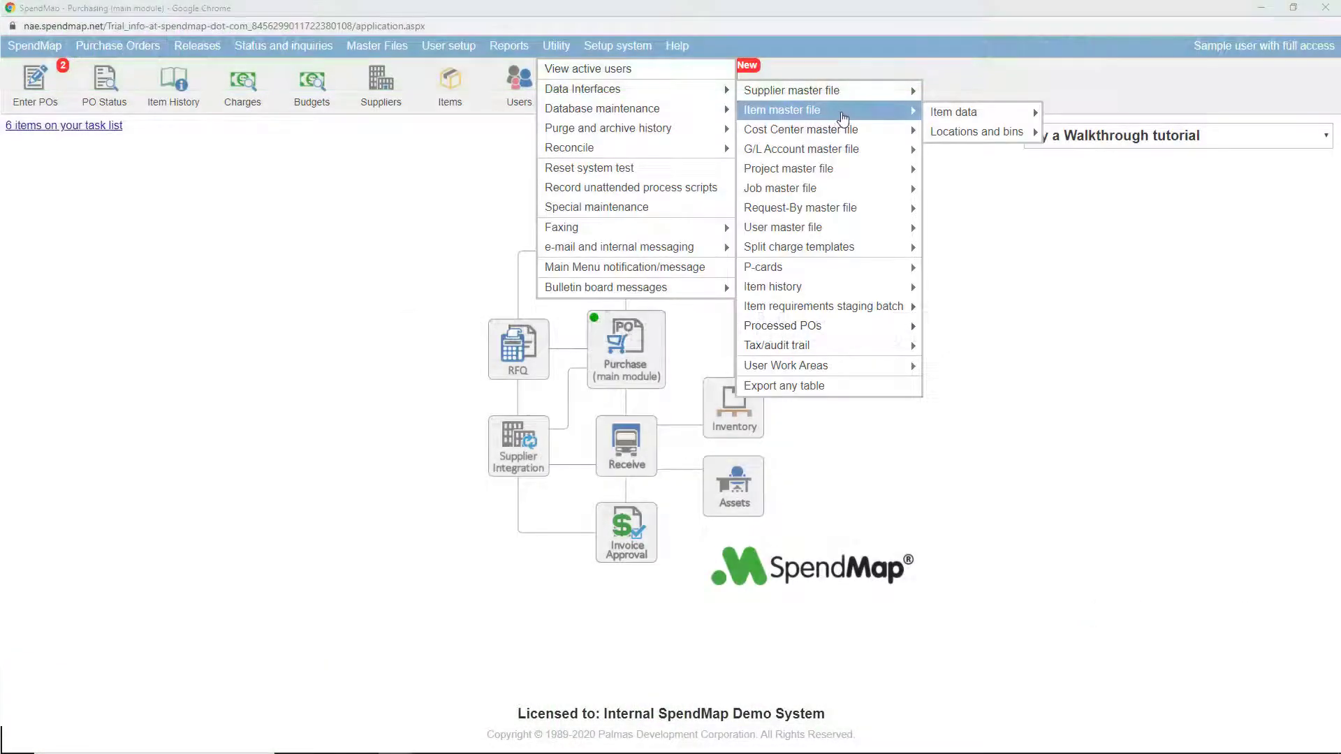
pyautogui.moveTo(978, 113)
pyautogui.moveTo(1090, 139)
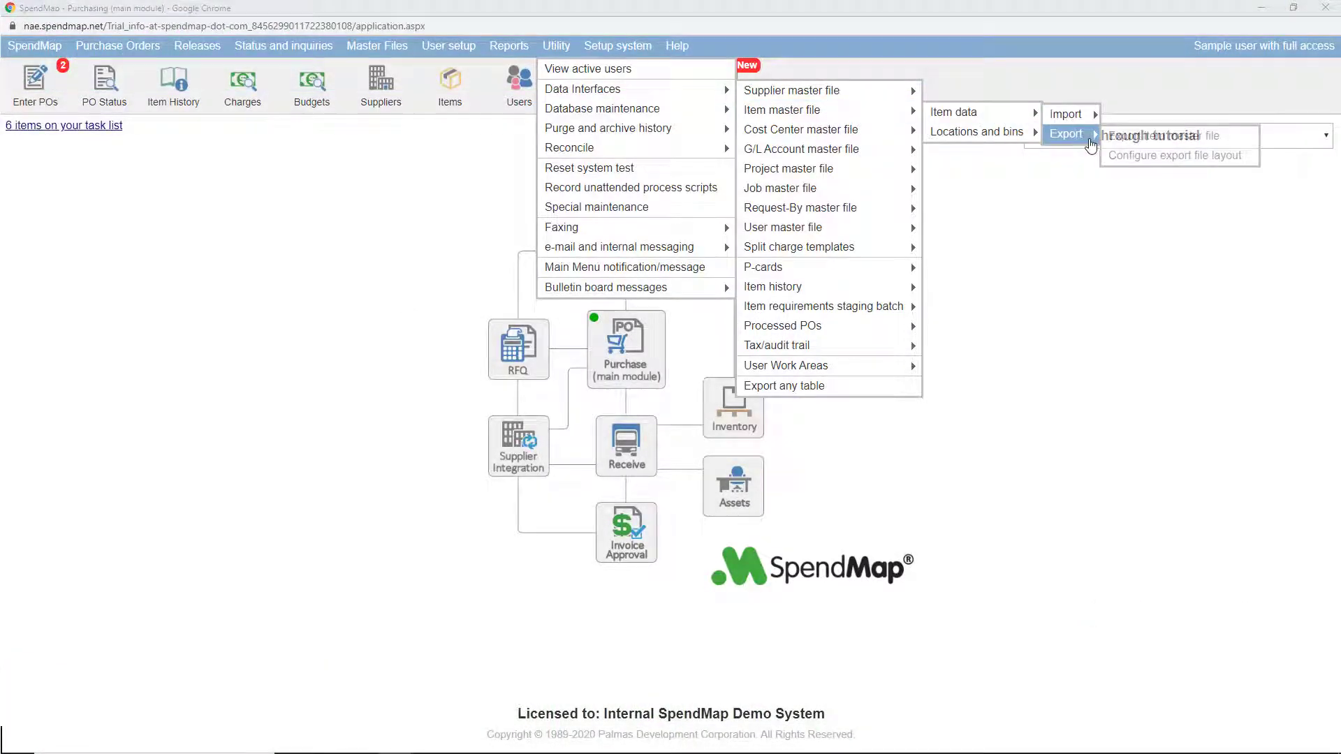
# - Create a new item master export configuration 'Export Demo' as an Excel file, including Item code
pyautogui.click(1230, 142)
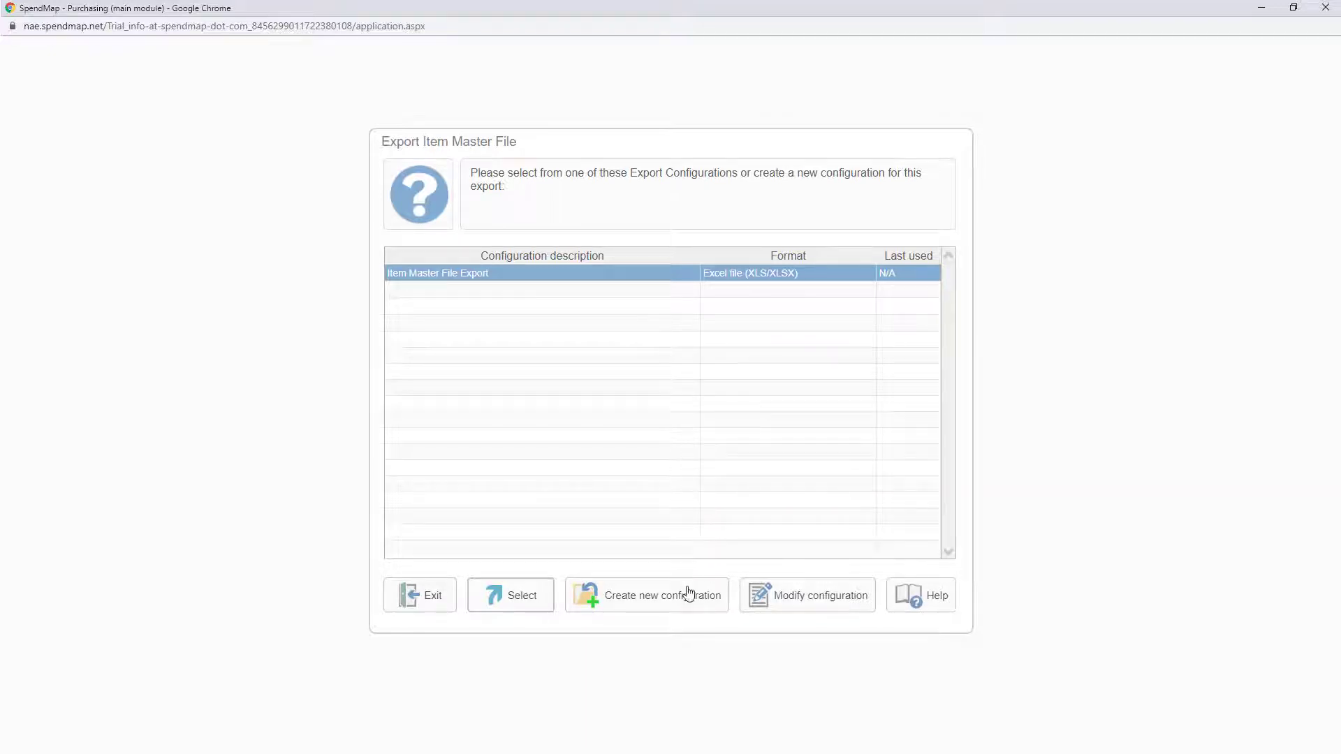
pyautogui.click(655, 612)
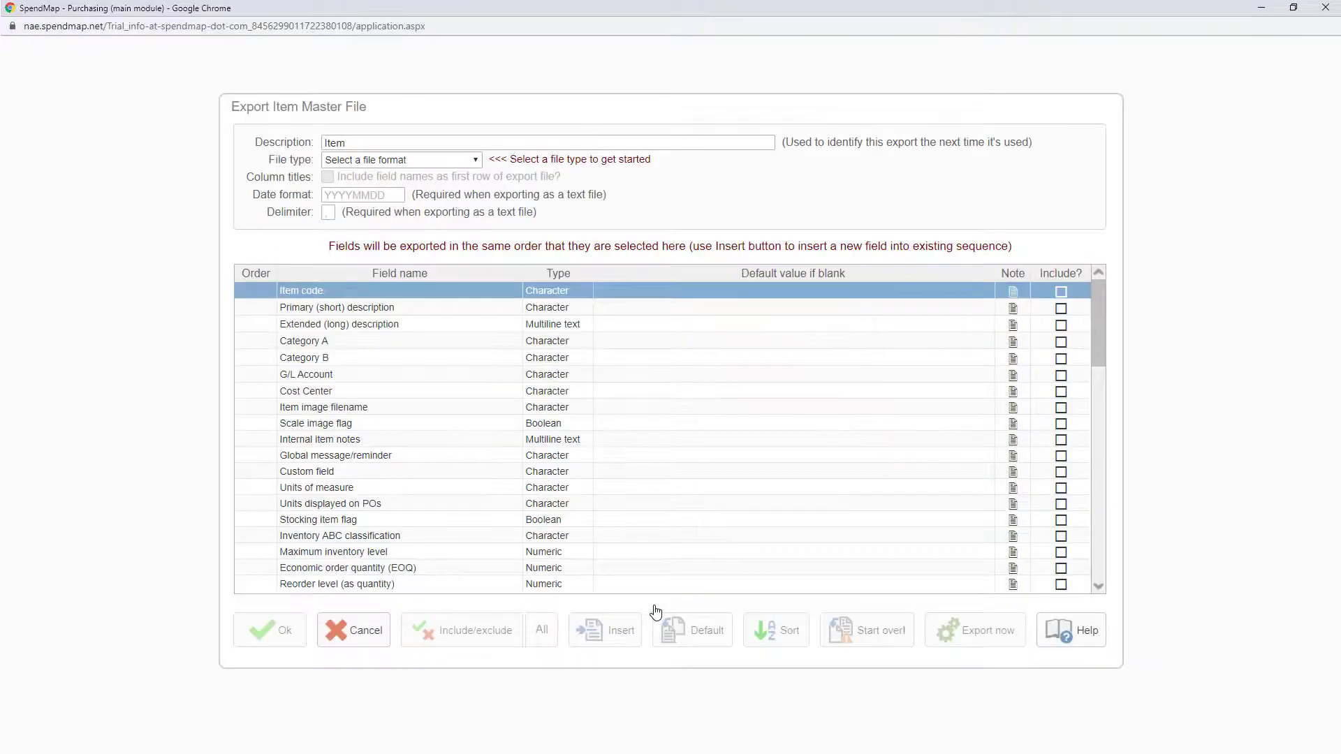
pyautogui.doubleClick(537, 140)
pyautogui.write('Export Demo')
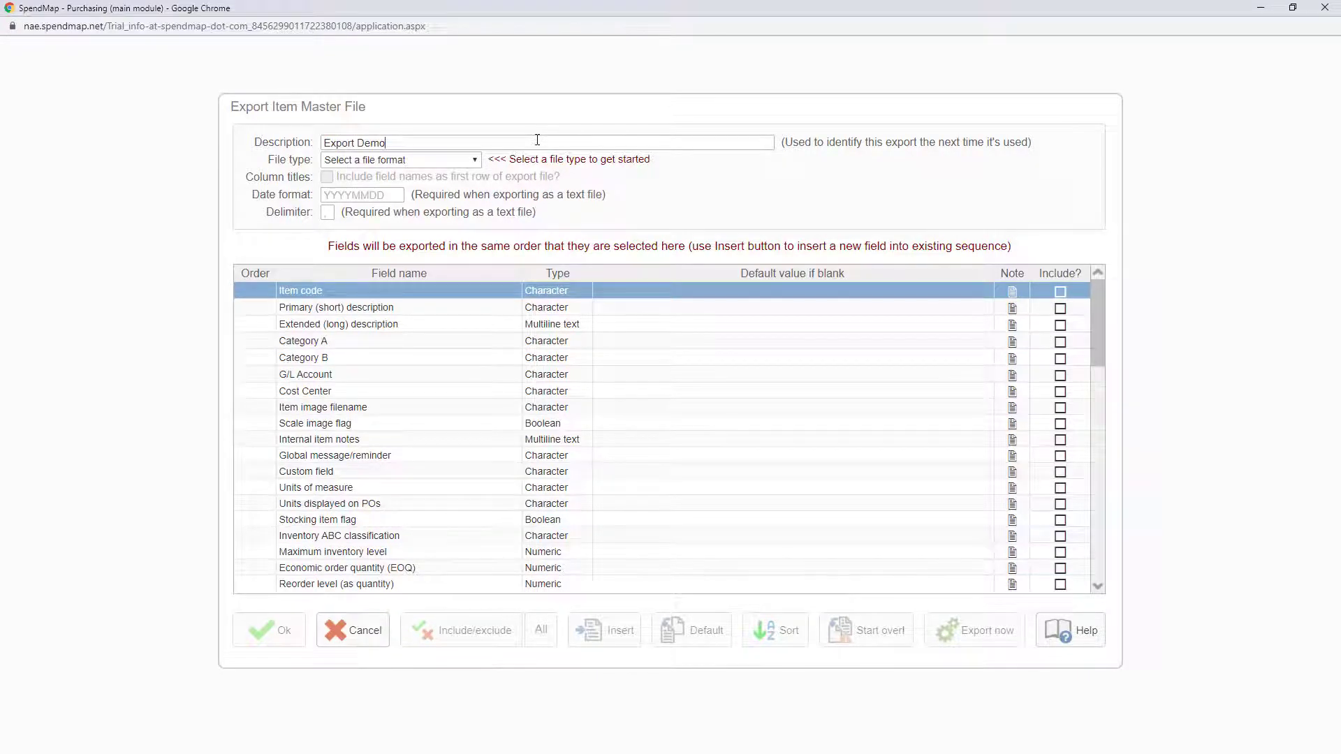
pyautogui.click(476, 162)
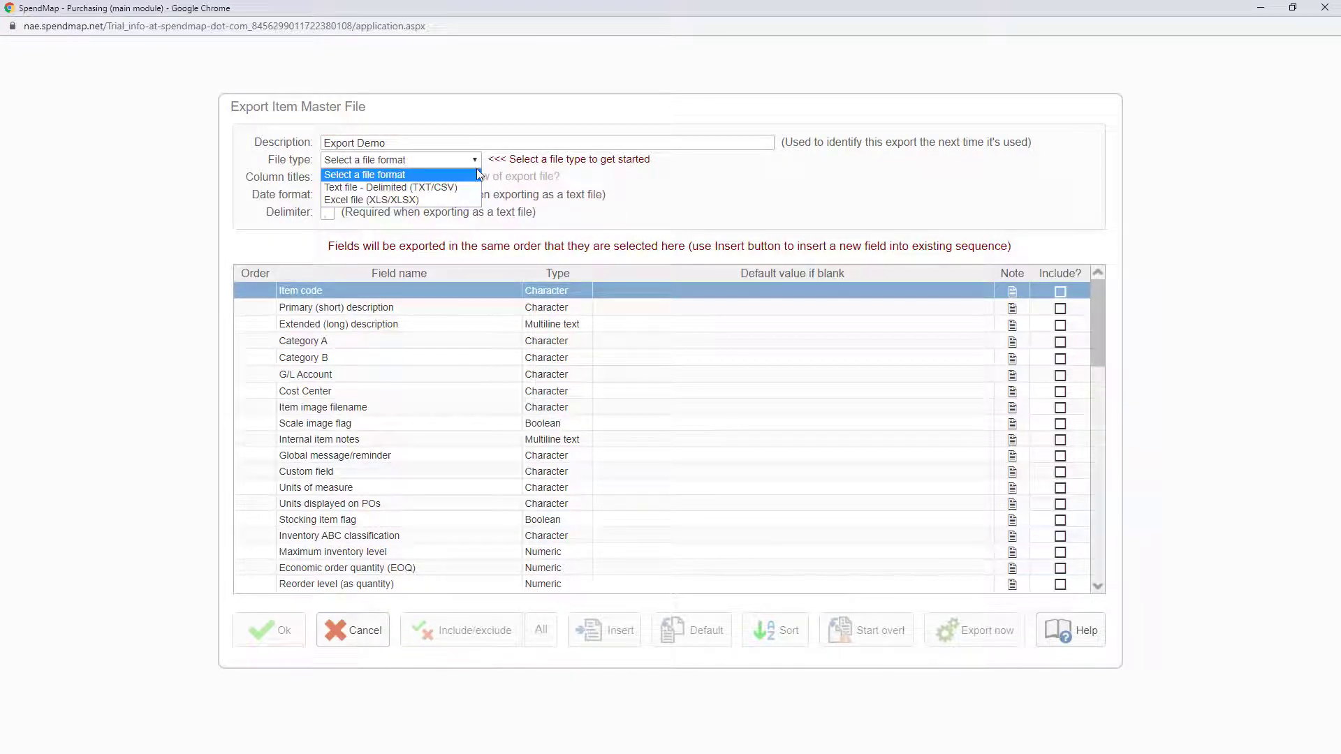
pyautogui.click(475, 200)
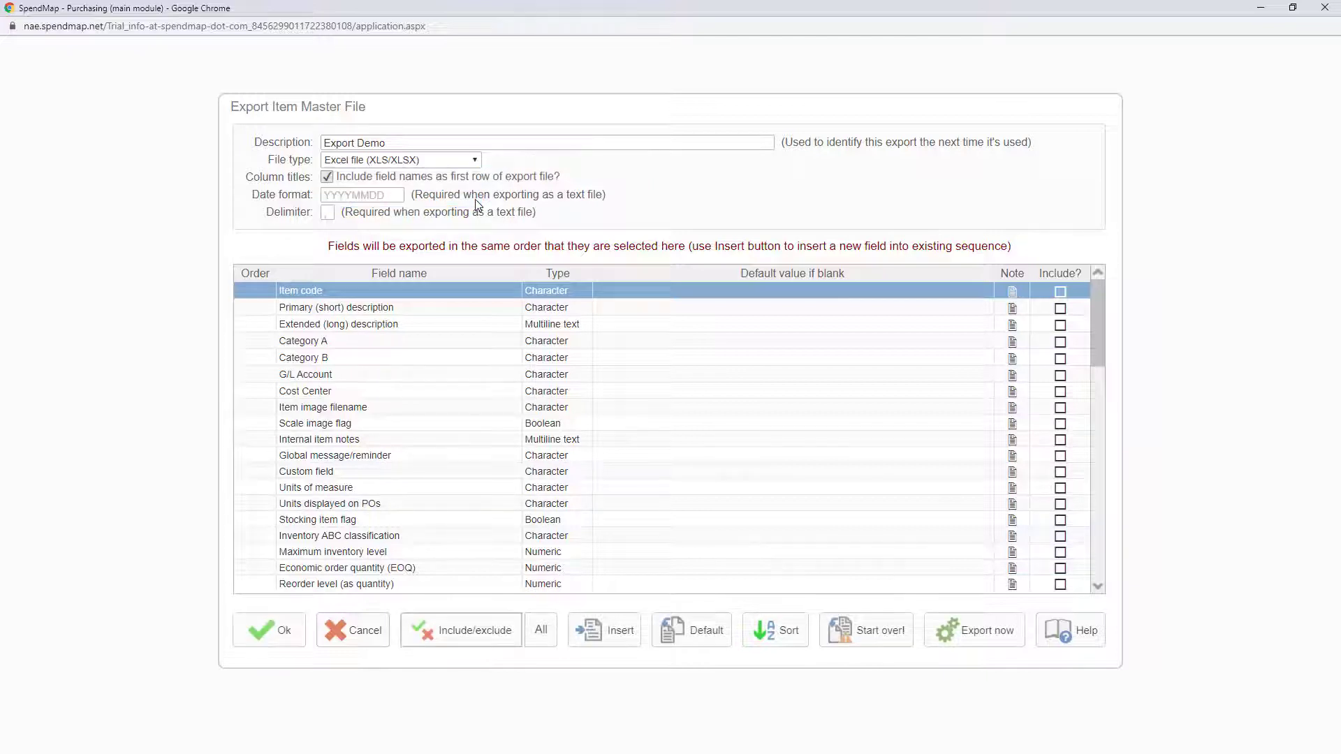
pyautogui.click(1060, 292)
# - Include Primary (short) description, then trial-insert Units of measure as the second field and remove it
pyautogui.click(1061, 309)
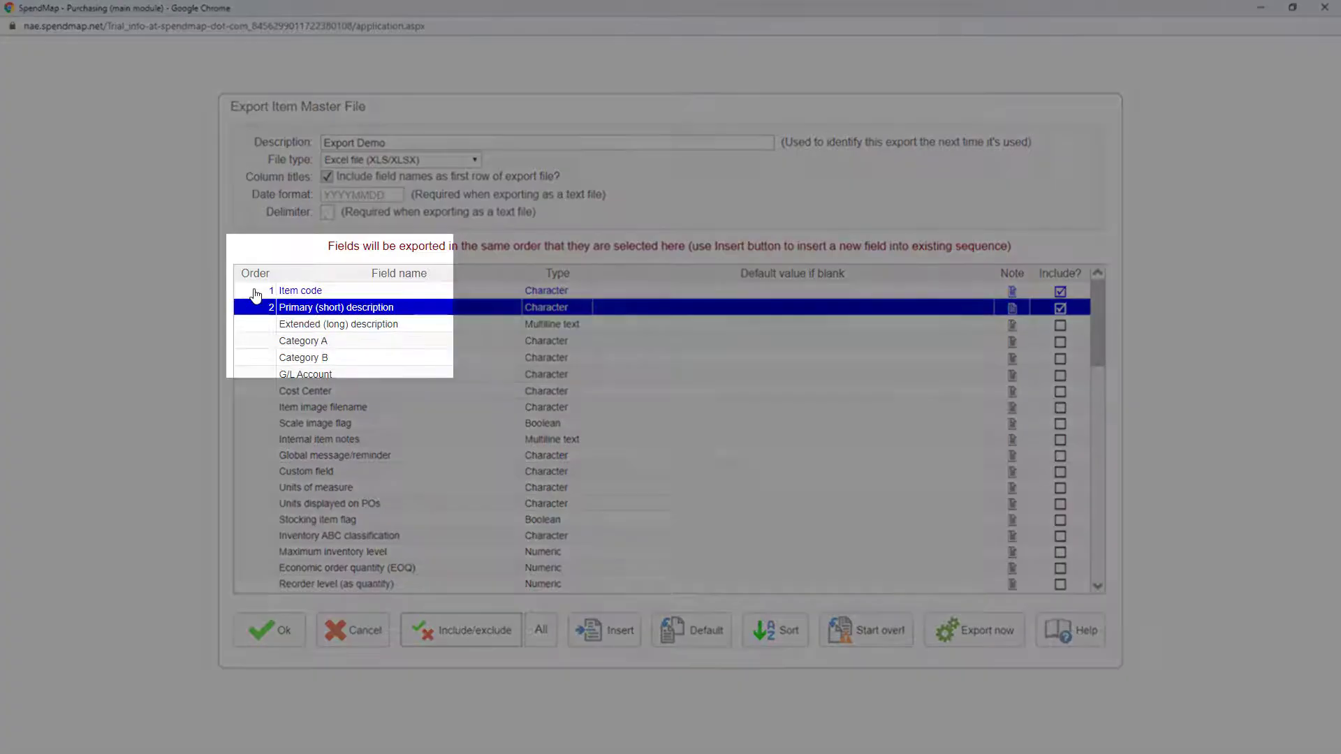
pyautogui.click(257, 292)
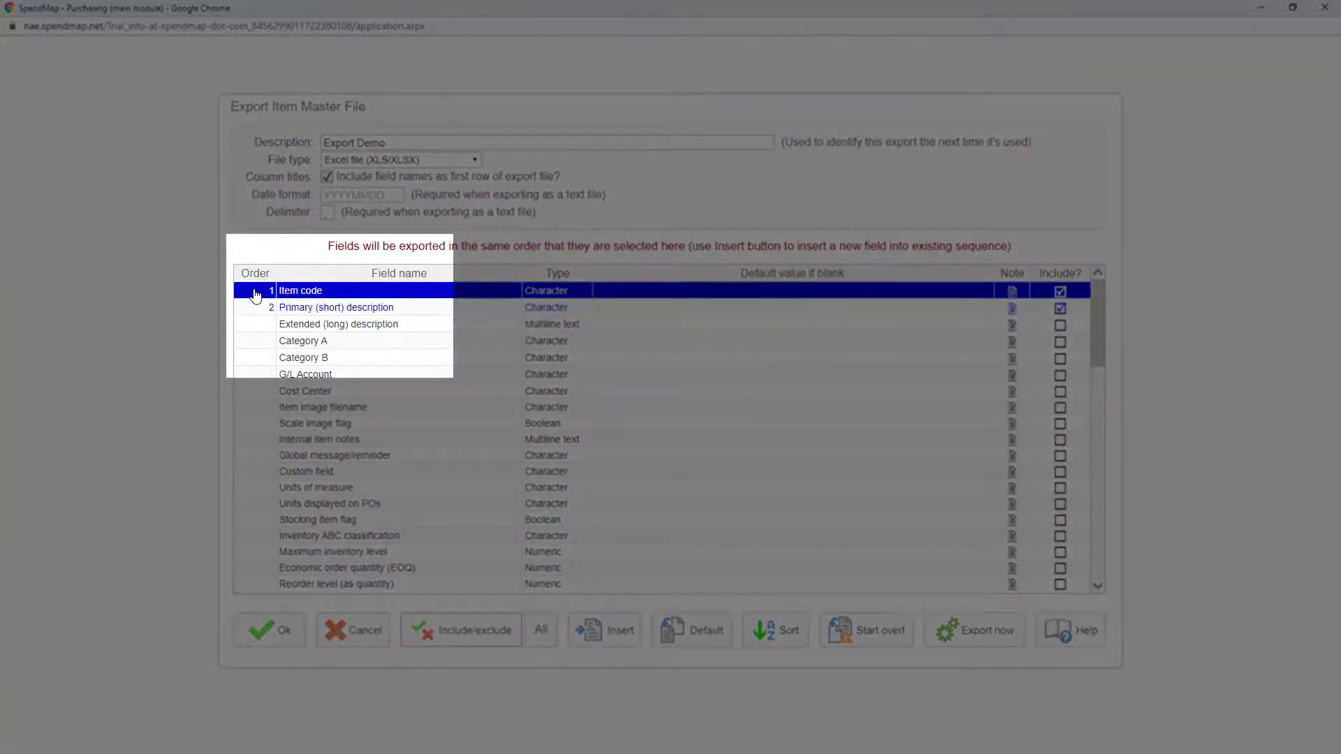
pyautogui.click(254, 310)
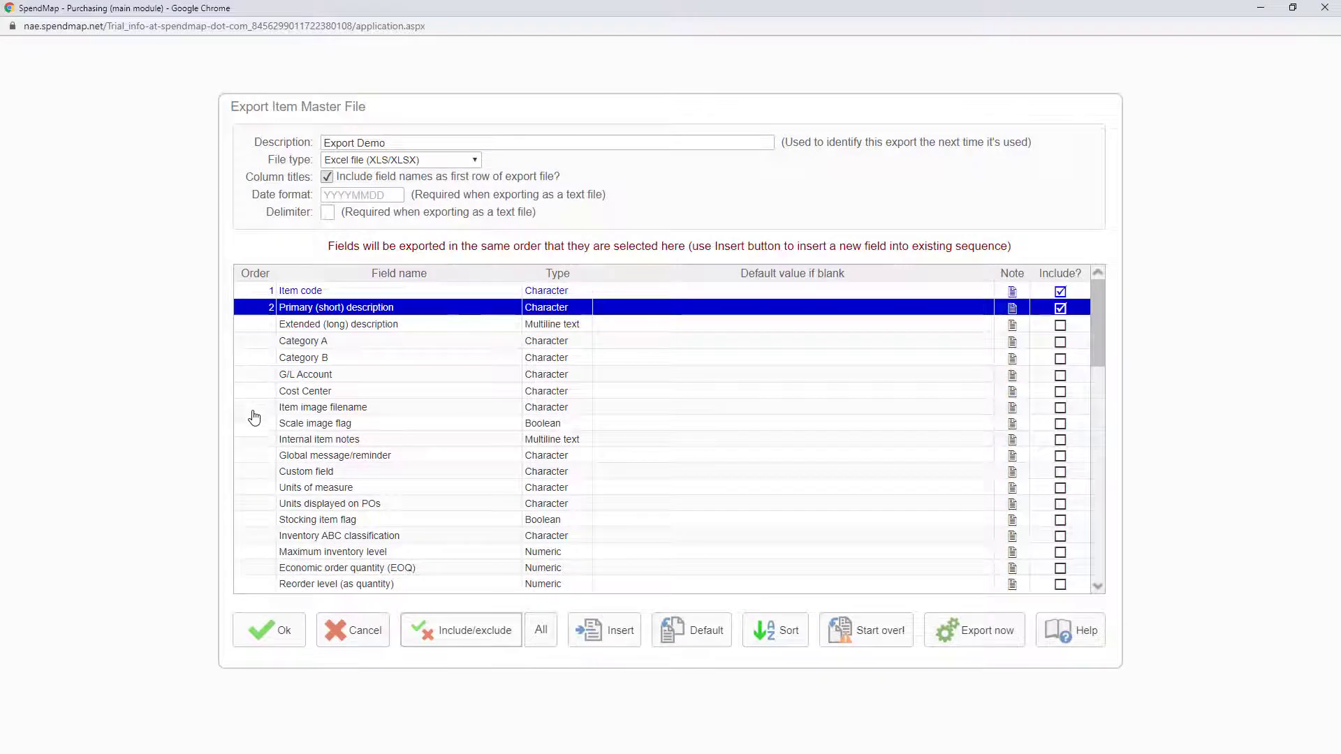
pyautogui.click(258, 493)
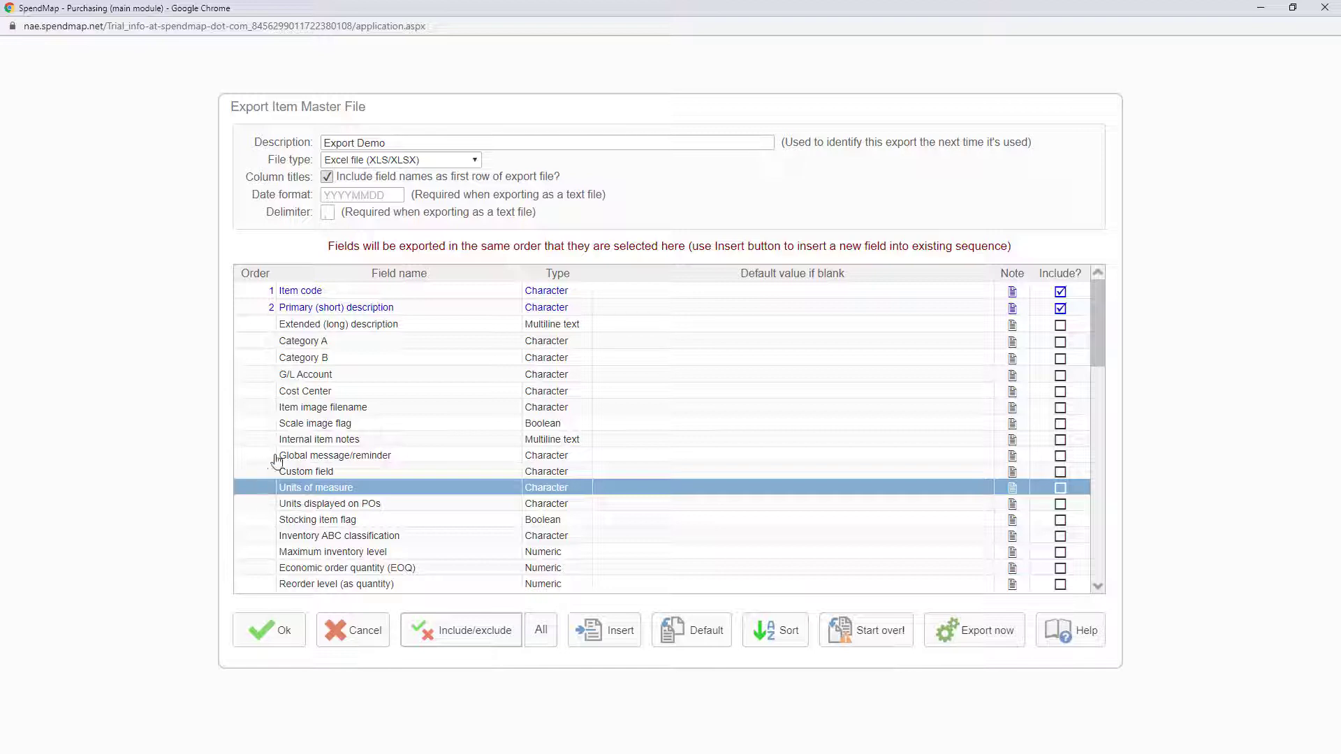
pyautogui.click(259, 313)
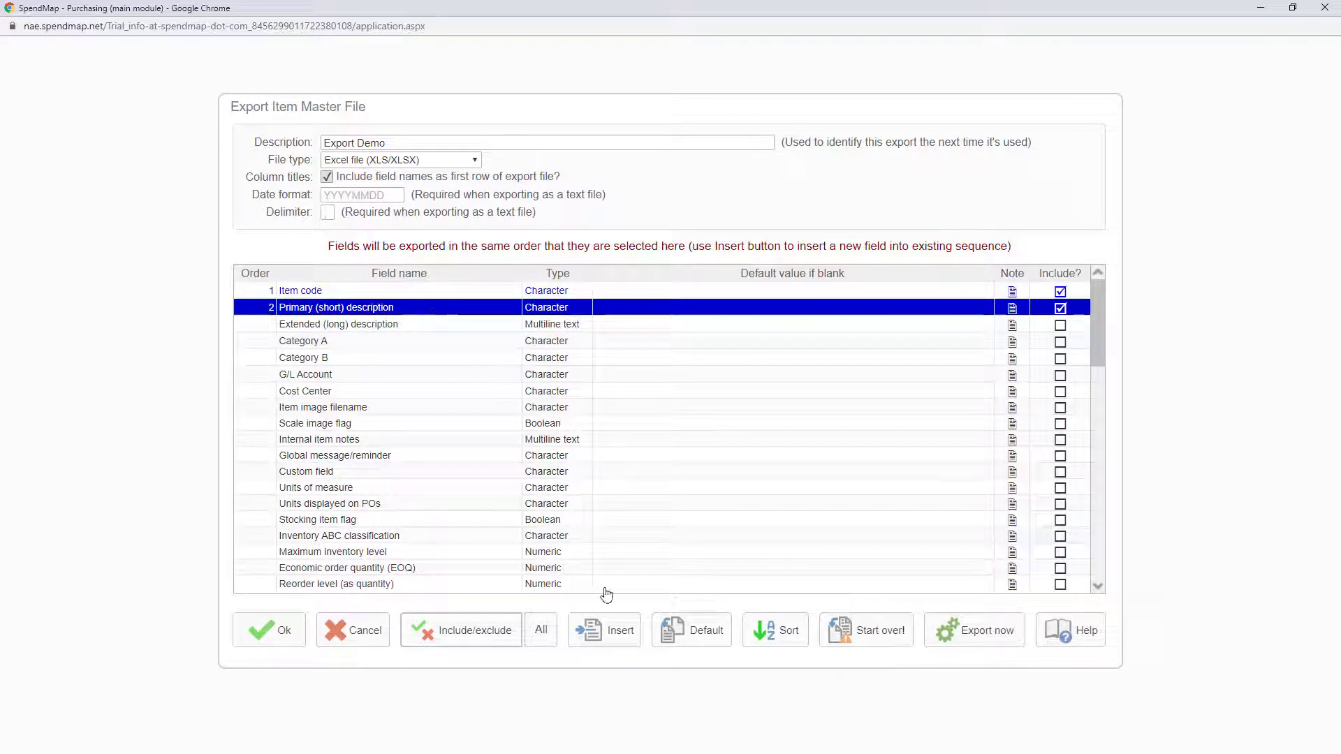
pyautogui.click(616, 639)
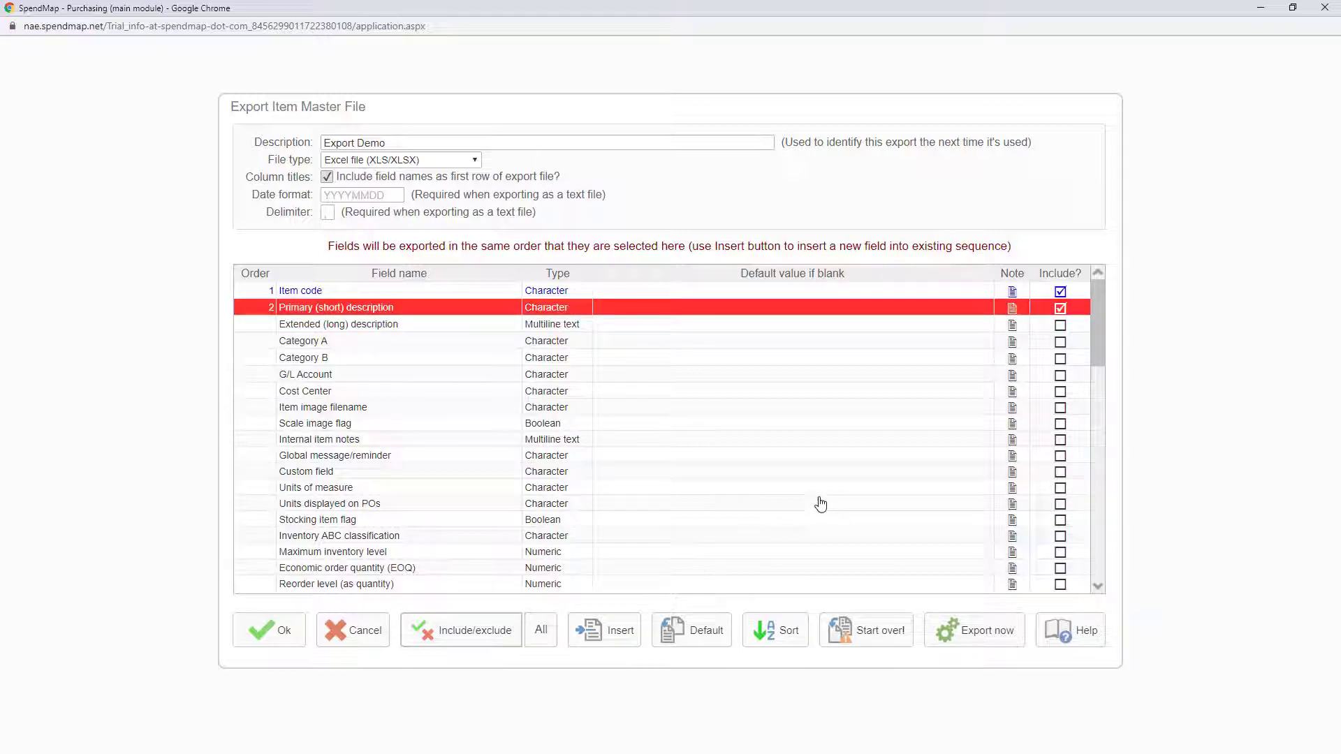
pyautogui.click(971, 488)
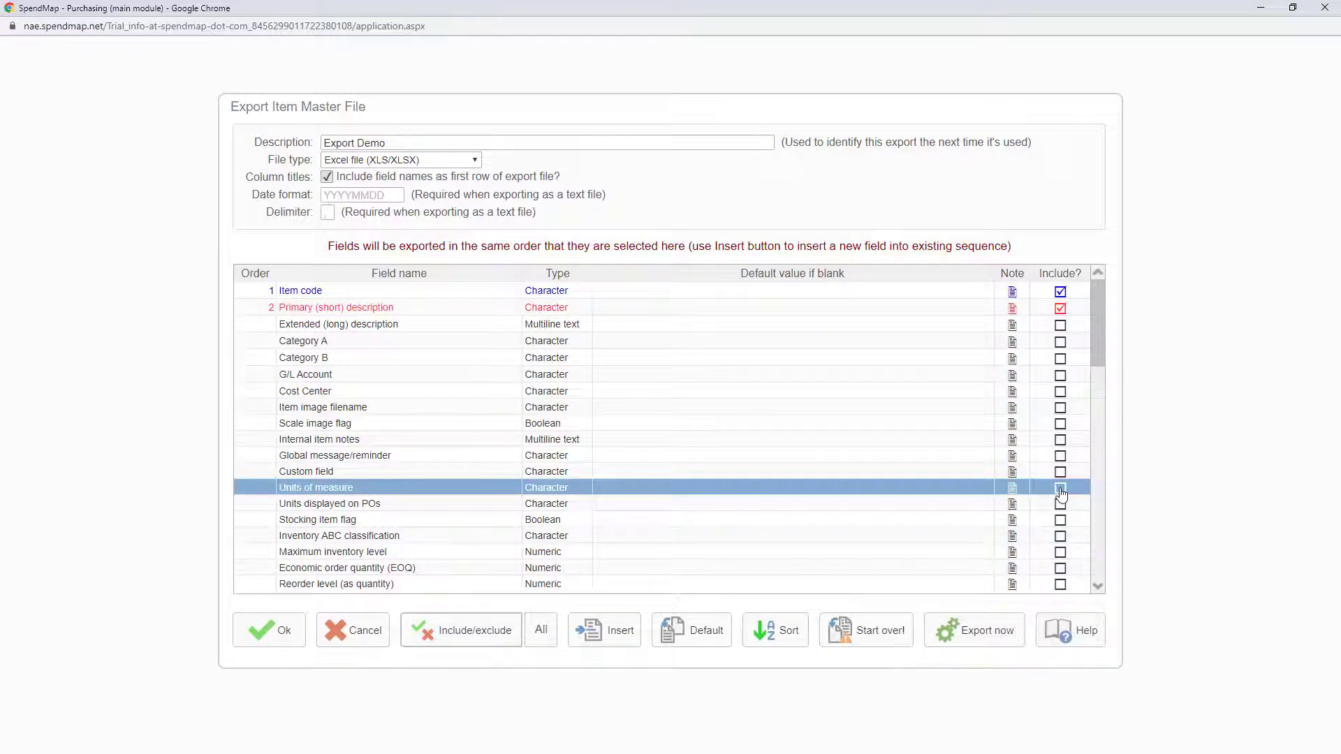
pyautogui.click(1060, 489)
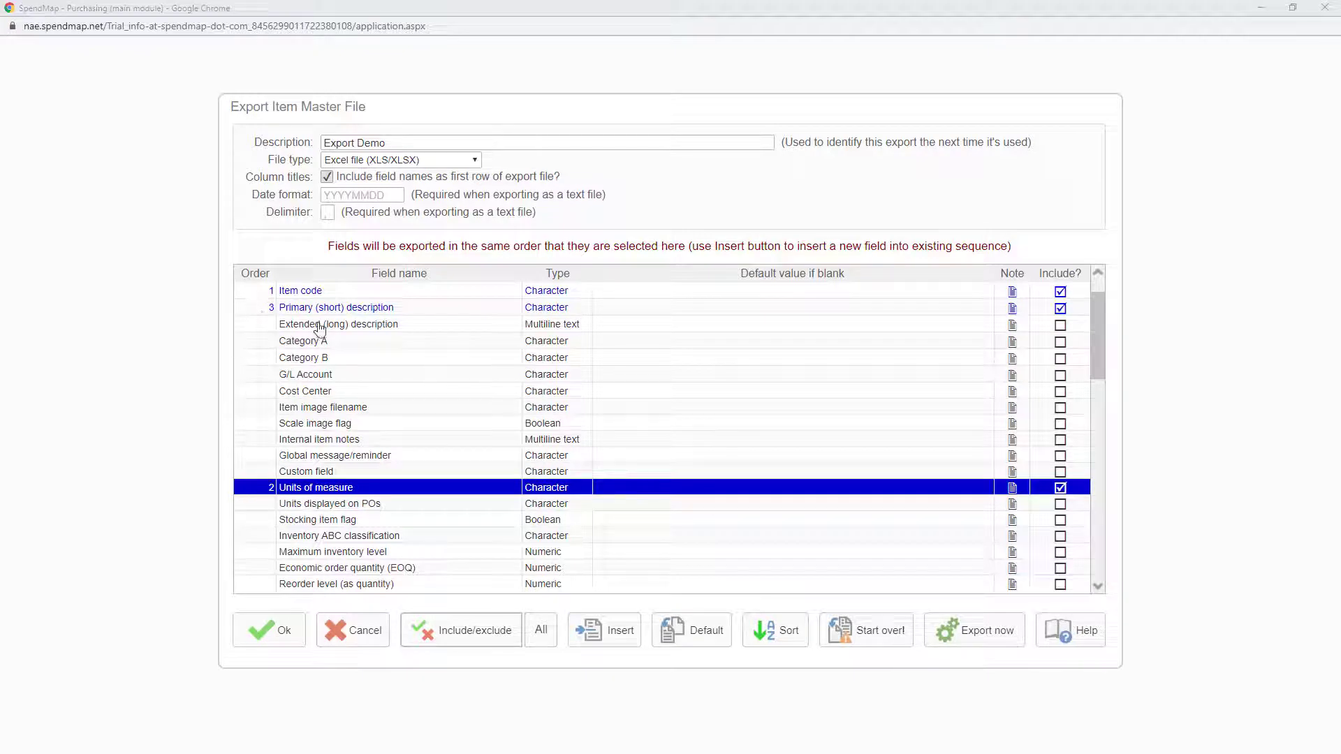
pyautogui.click(1060, 488)
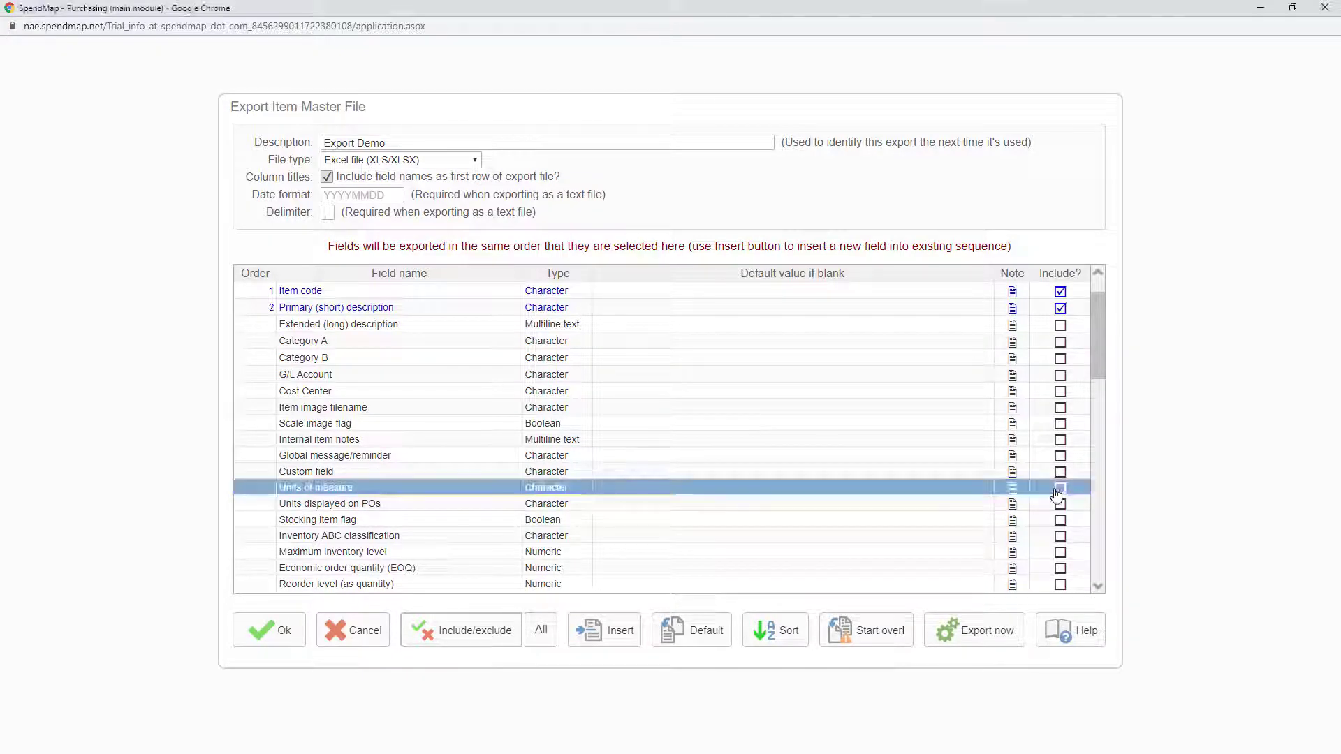
pyautogui.click(258, 299)
pyautogui.click(269, 308)
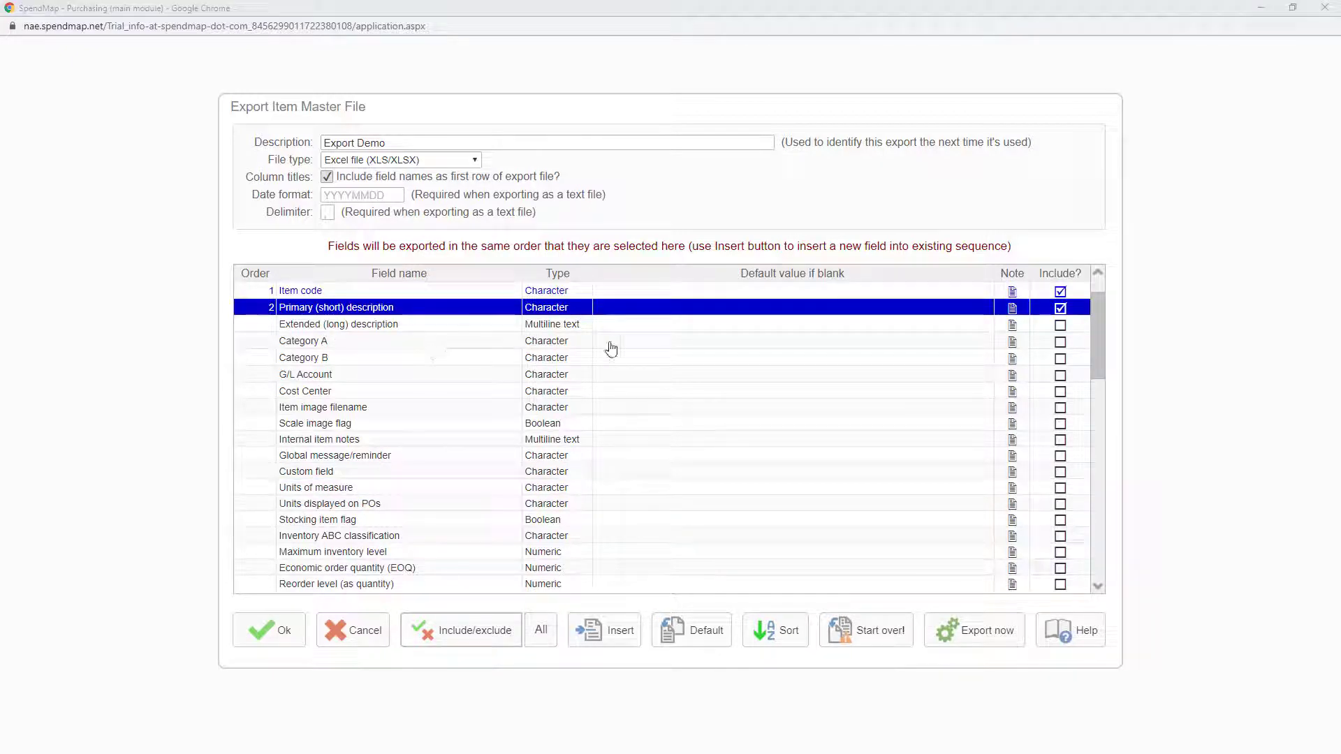
# - Add Category A, G/L Account and Units of measure as fields three to five, then run the export
pyautogui.click(1060, 342)
pyautogui.click(1061, 377)
pyautogui.click(1060, 489)
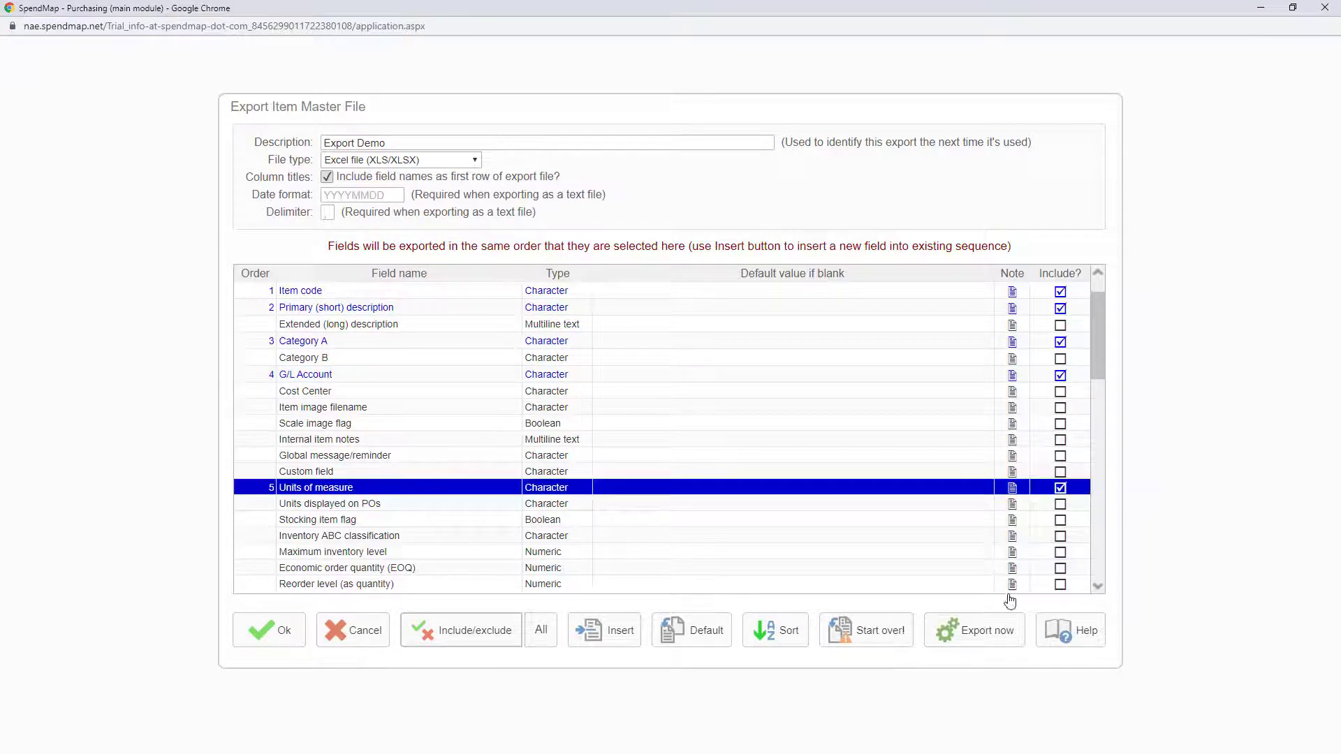
pyautogui.click(986, 646)
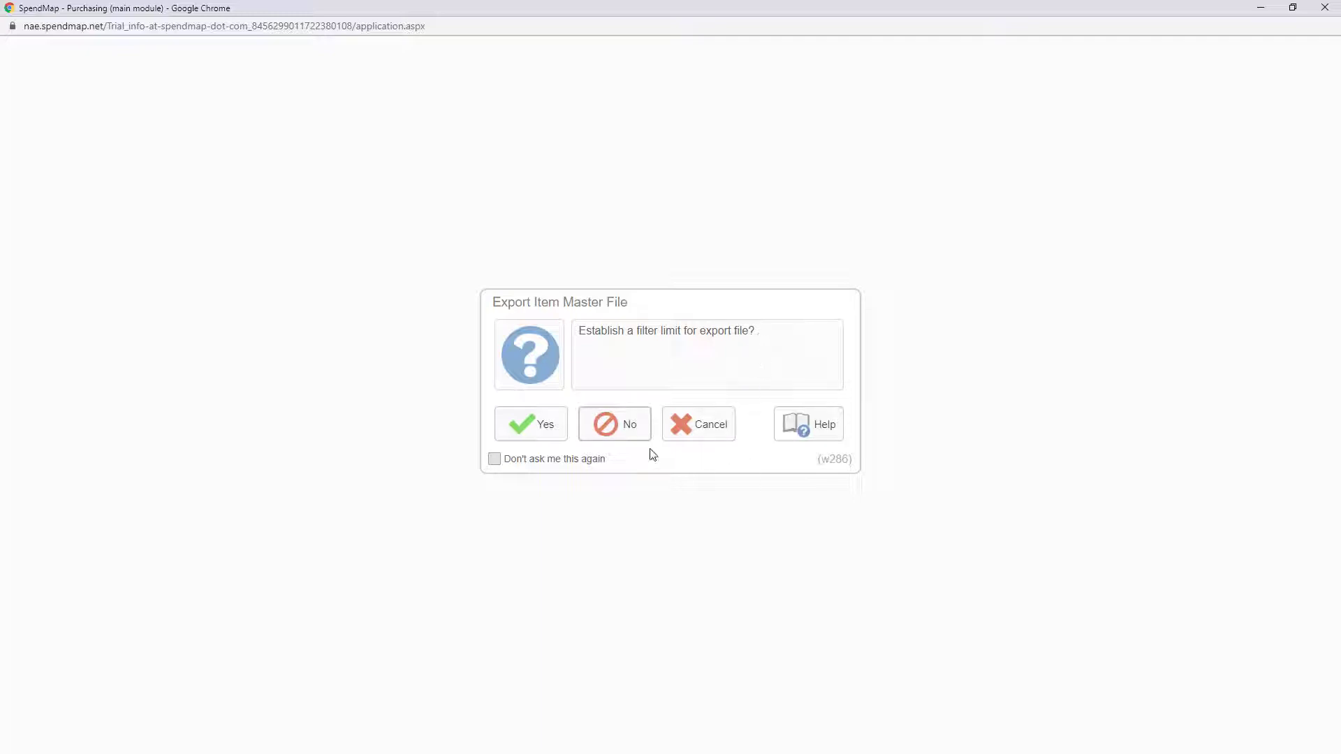
# - Decline the filter limit so every item master record is exported
pyautogui.click(629, 439)
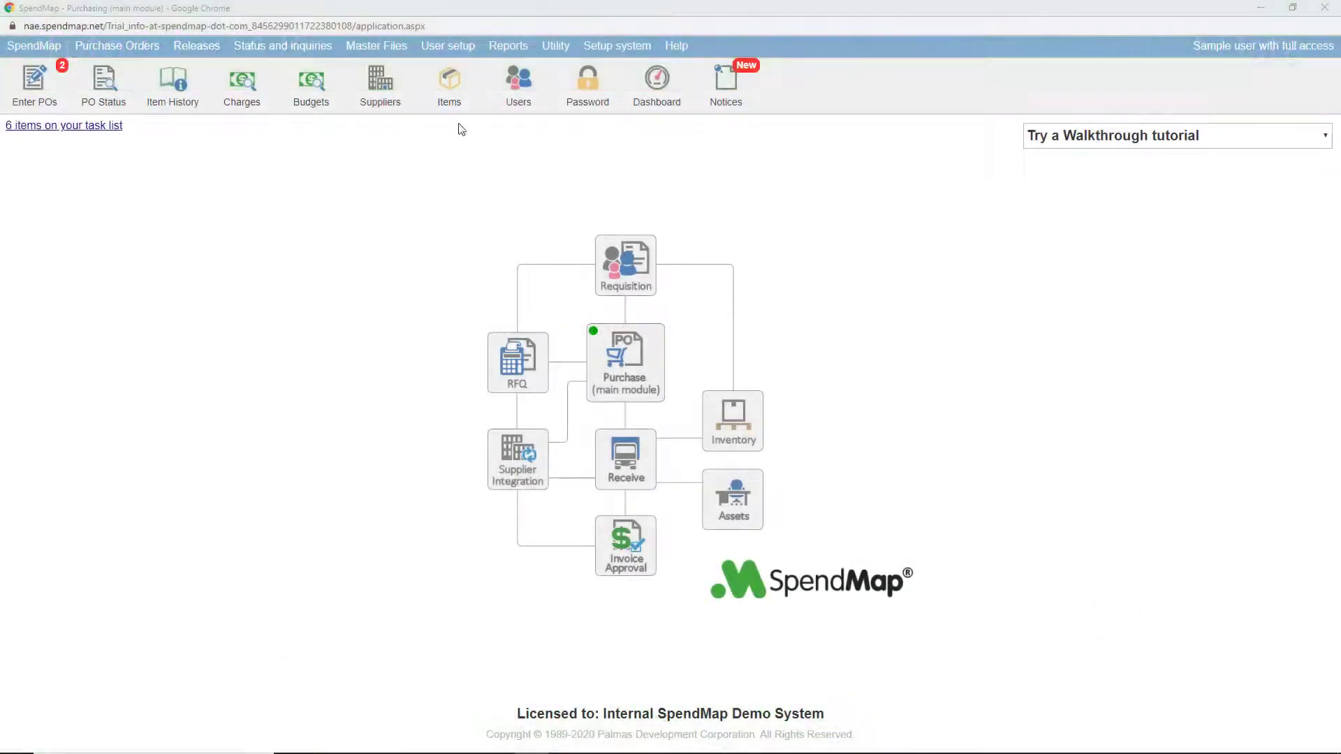
# - Open Items-to-import.xlsx in Excel from Reports' saved reports and files
pyautogui.click(508, 45)
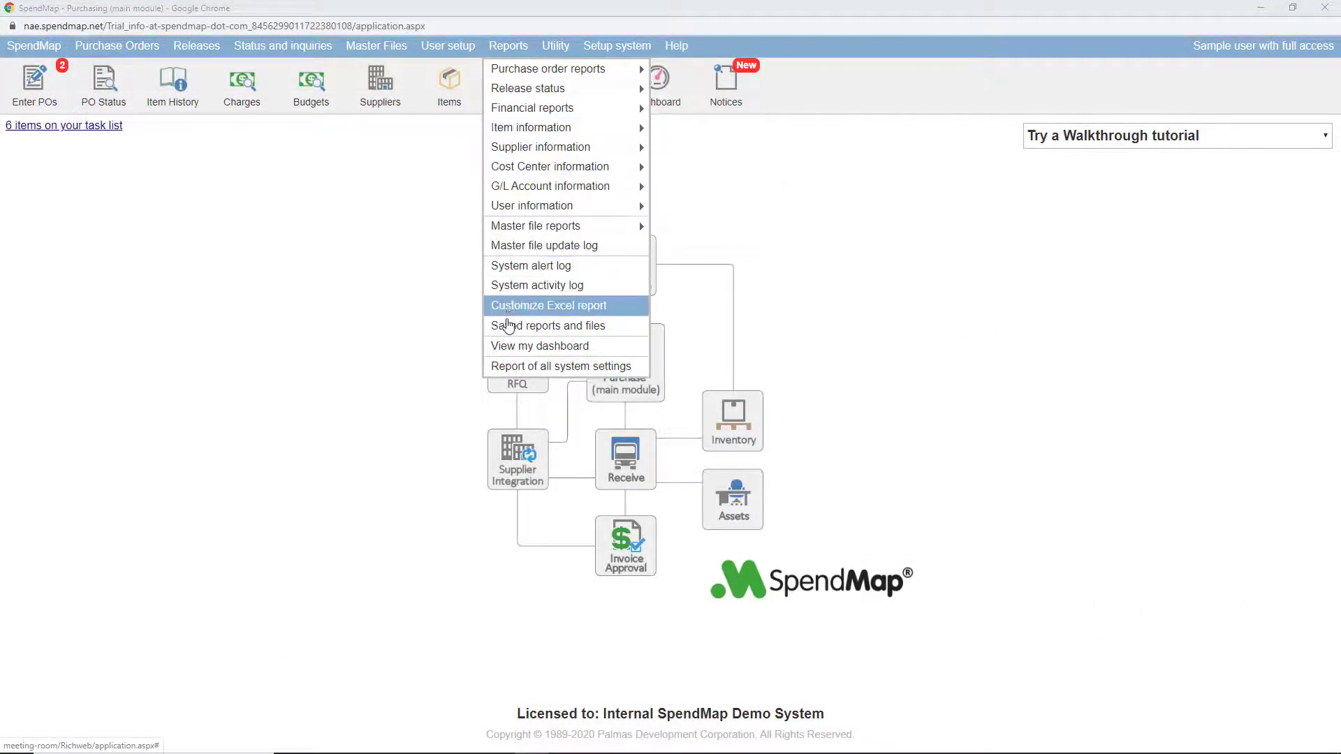
pyautogui.click(614, 328)
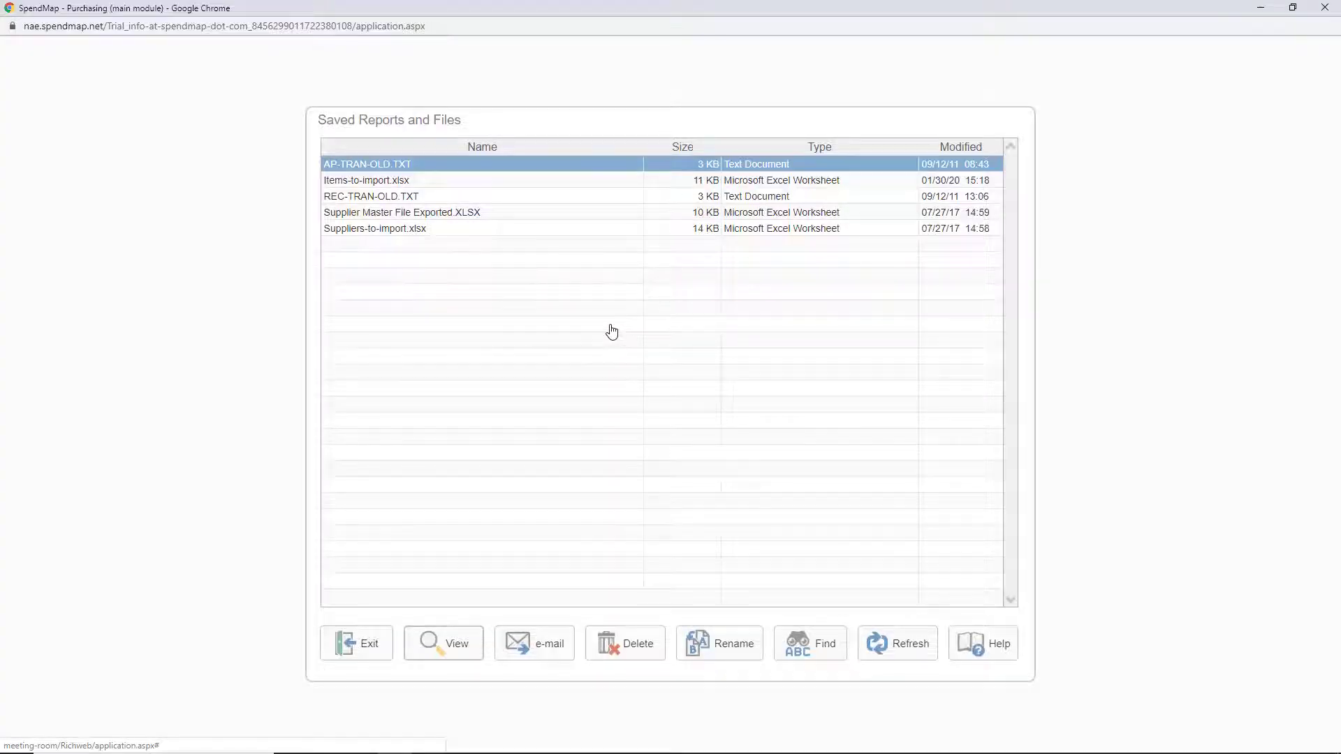
pyautogui.click(498, 183)
pyautogui.doubleClick(464, 183)
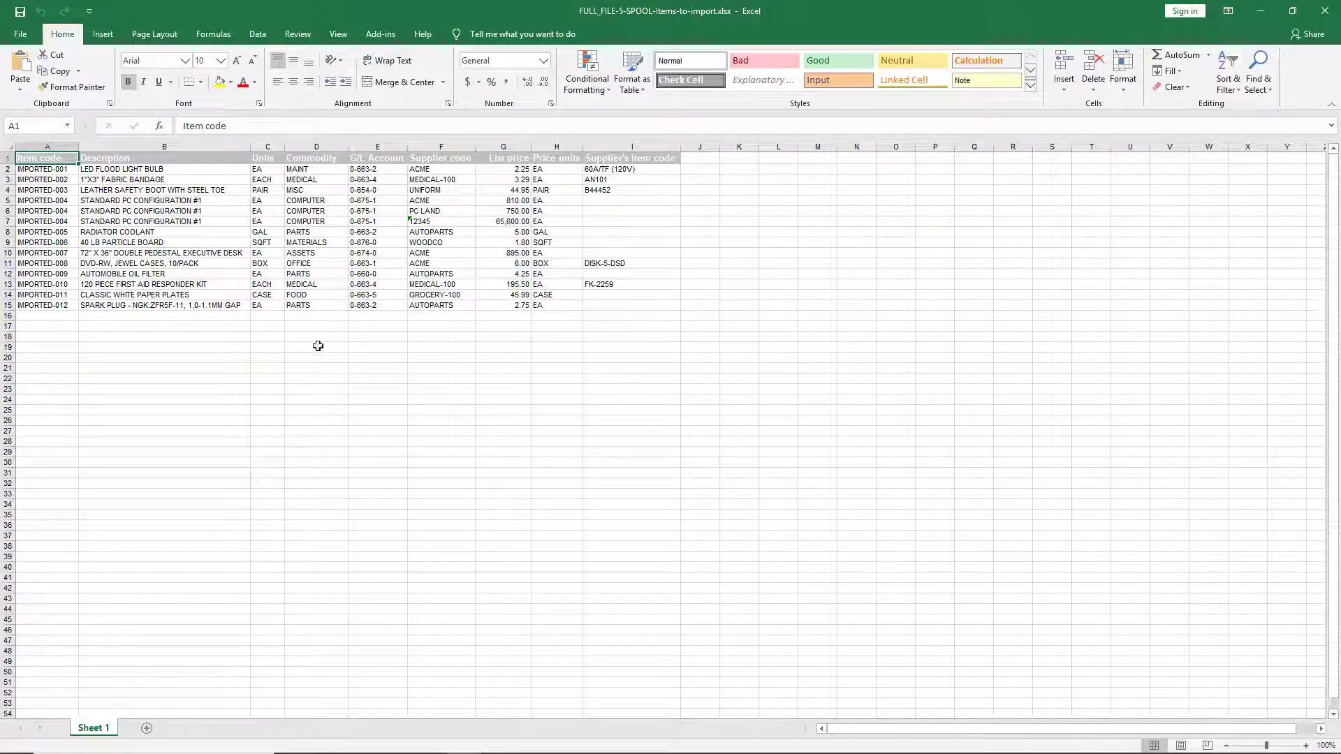
pyautogui.click(53, 148)
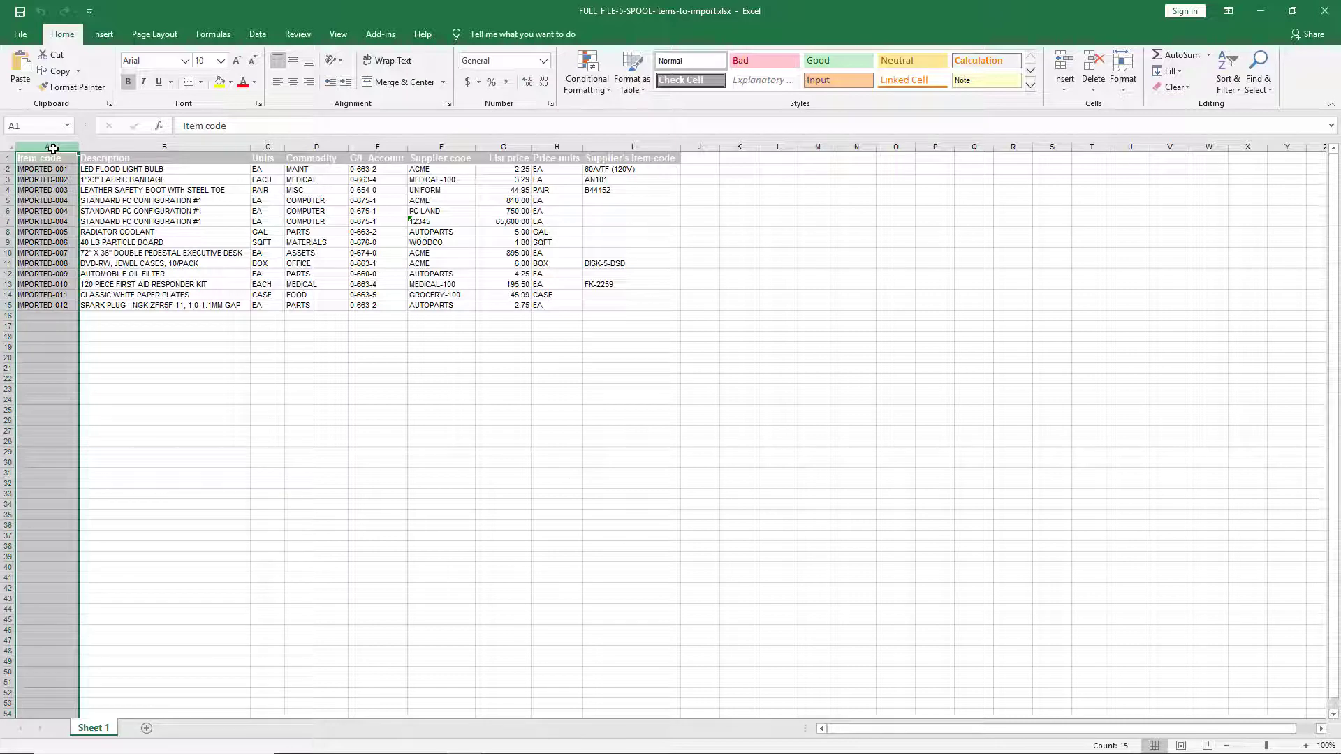
pyautogui.click(52, 160)
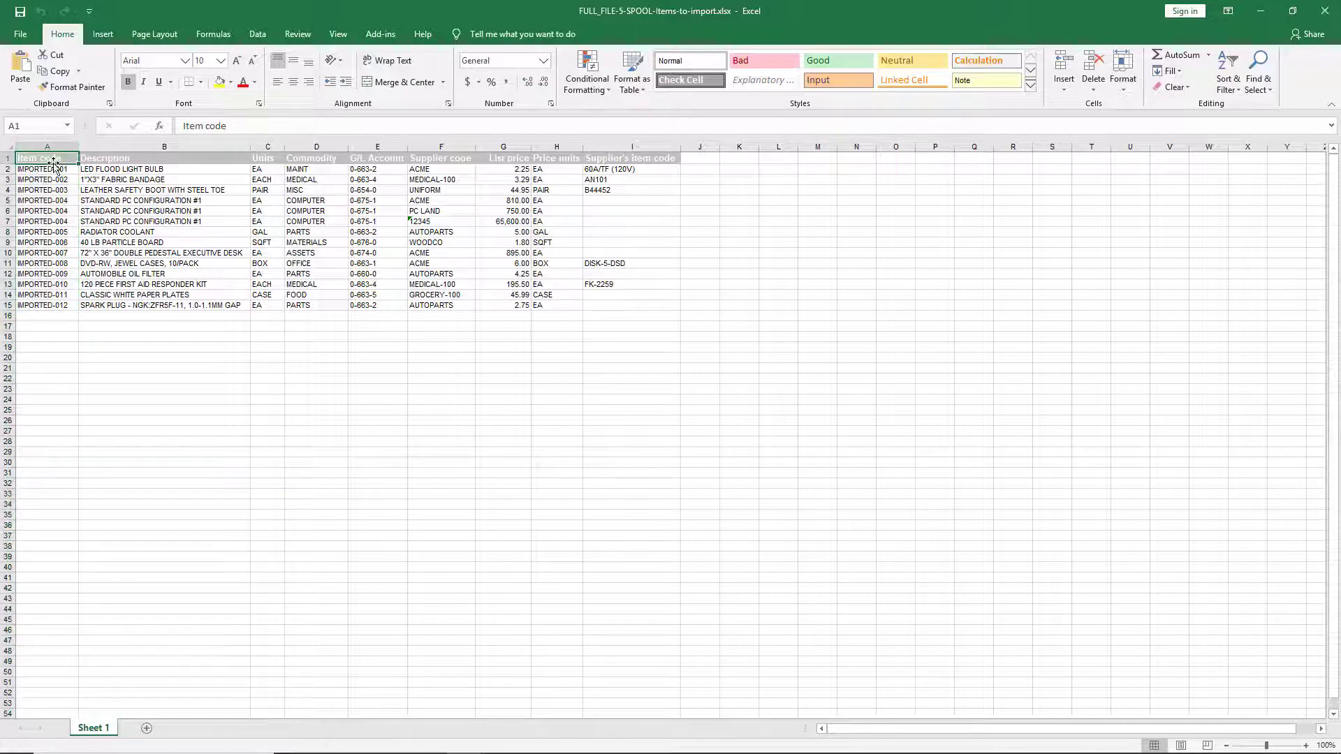
pyautogui.click(136, 160)
pyautogui.click(275, 158)
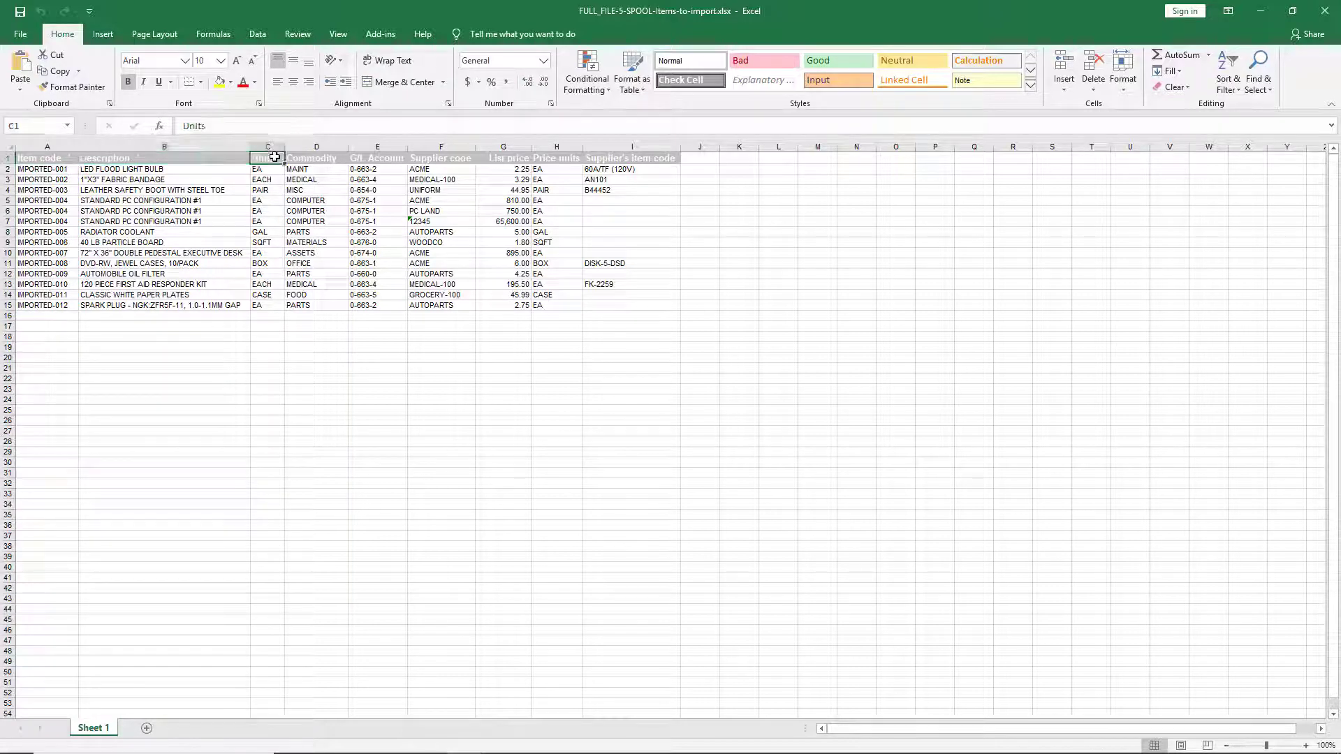
pyautogui.click(447, 159)
pyautogui.click(514, 157)
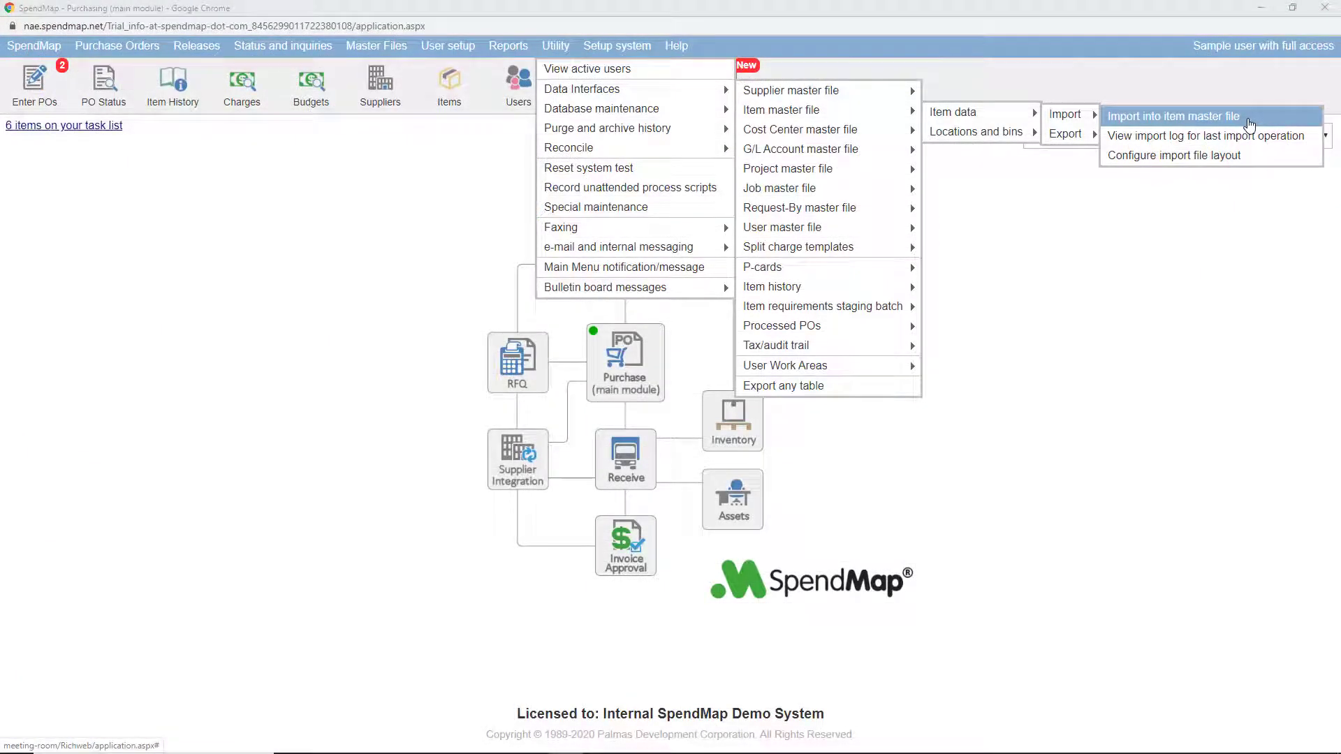
# - Start importing into the item master file and open the tutorial configuration for modification
pyautogui.click(1248, 119)
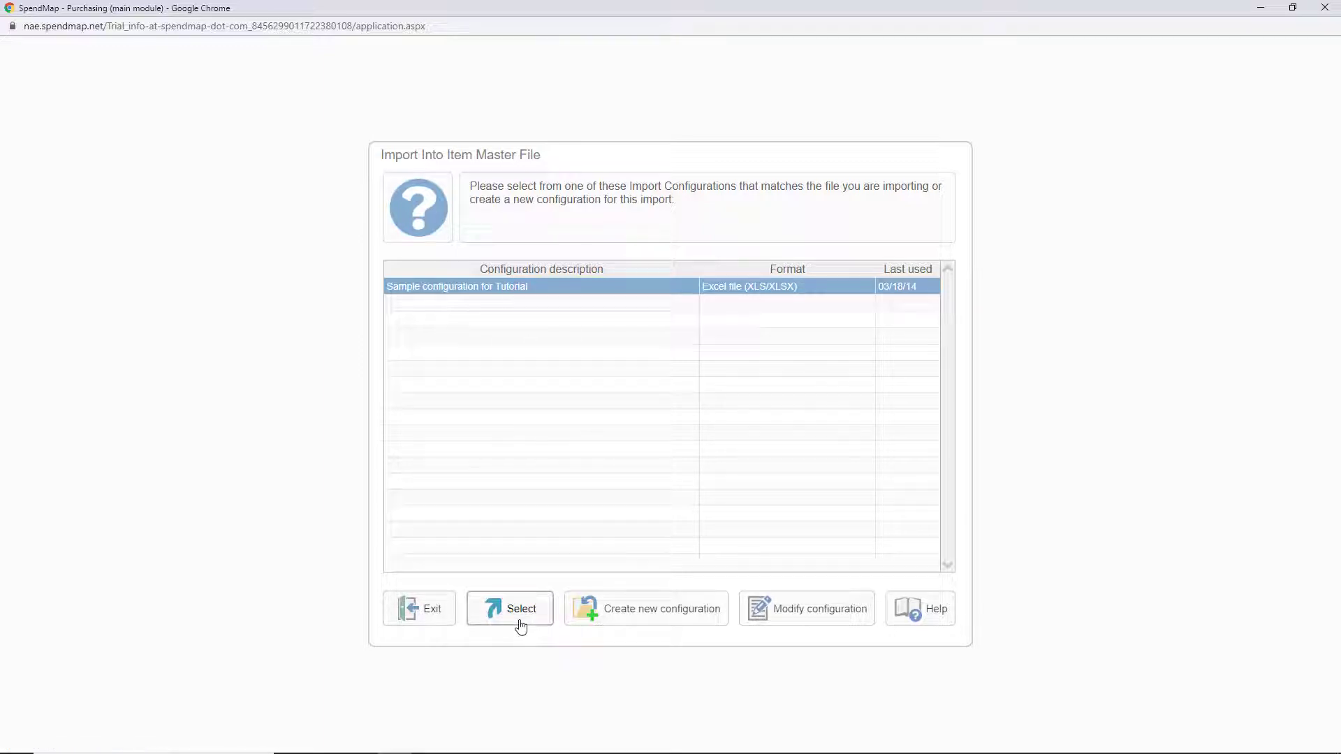
pyautogui.click(817, 626)
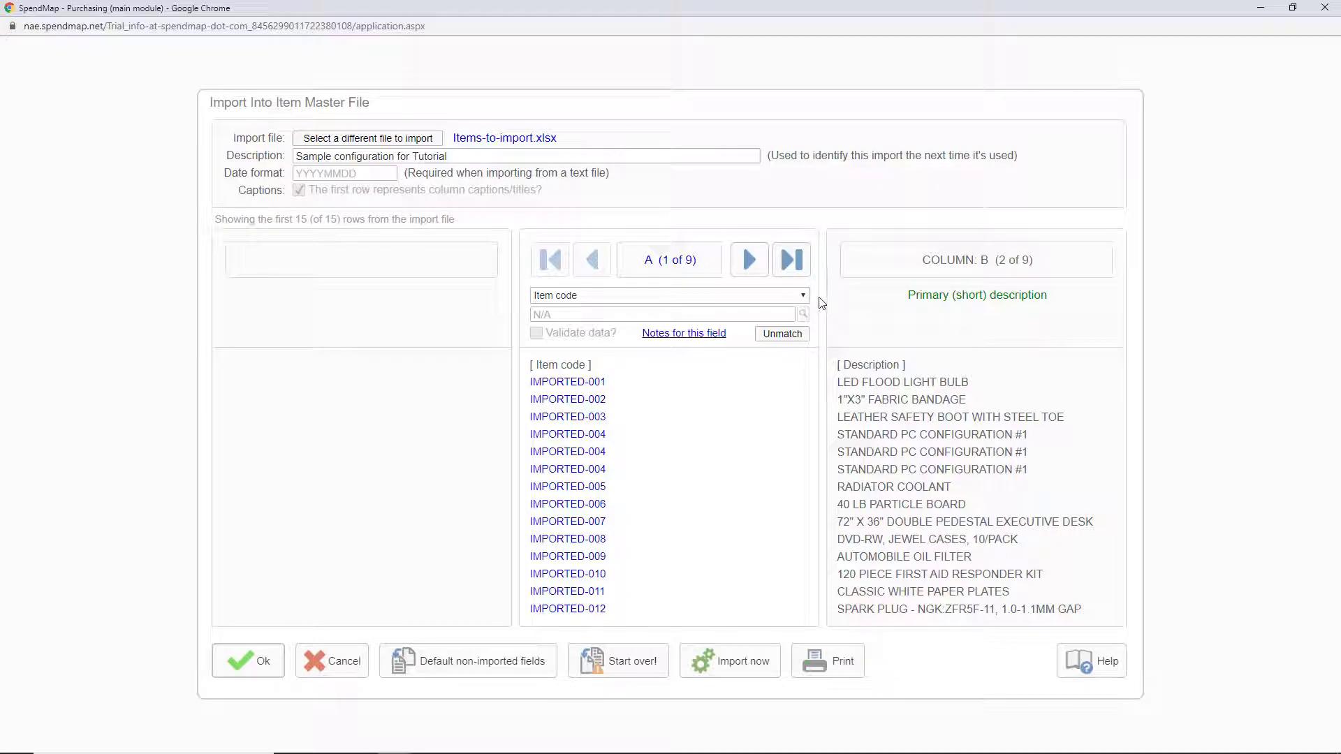
# - Step through the column mappings forward to column D, then back to column A
pyautogui.click(753, 275)
pyautogui.click(752, 275)
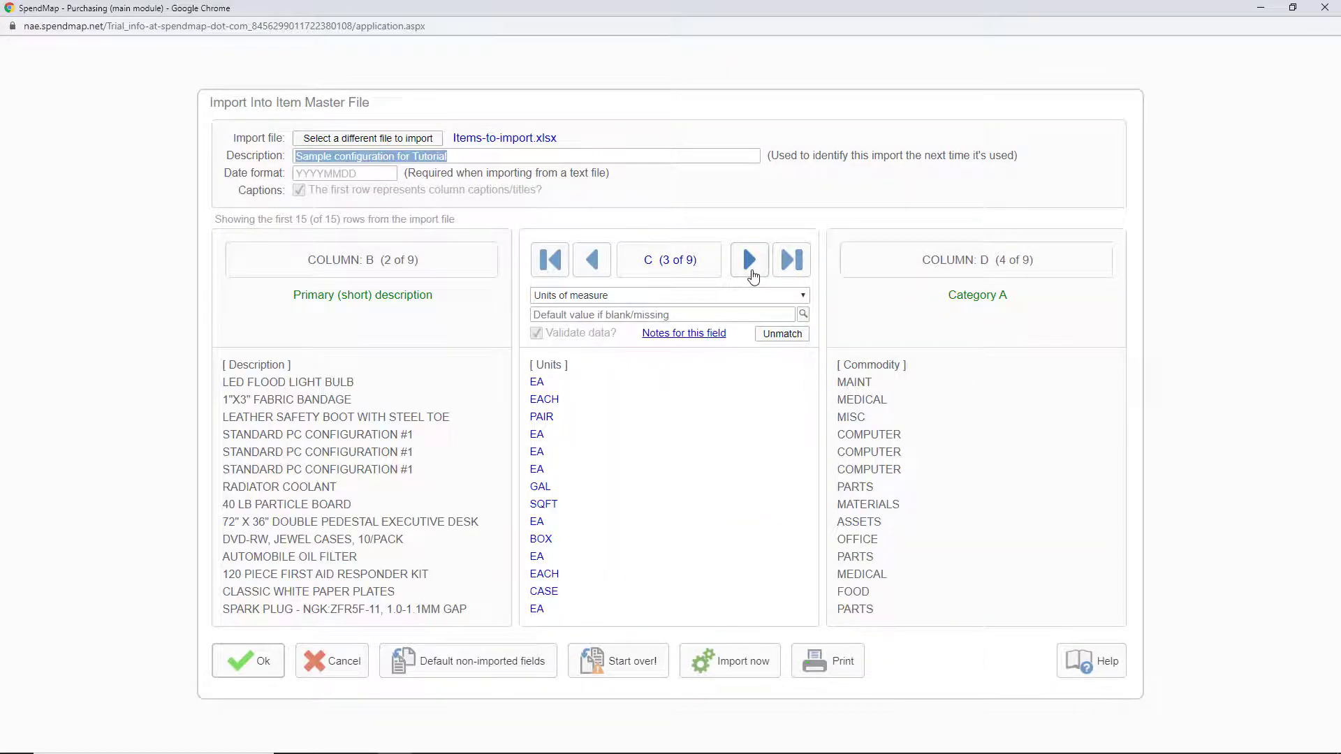
pyautogui.click(752, 275)
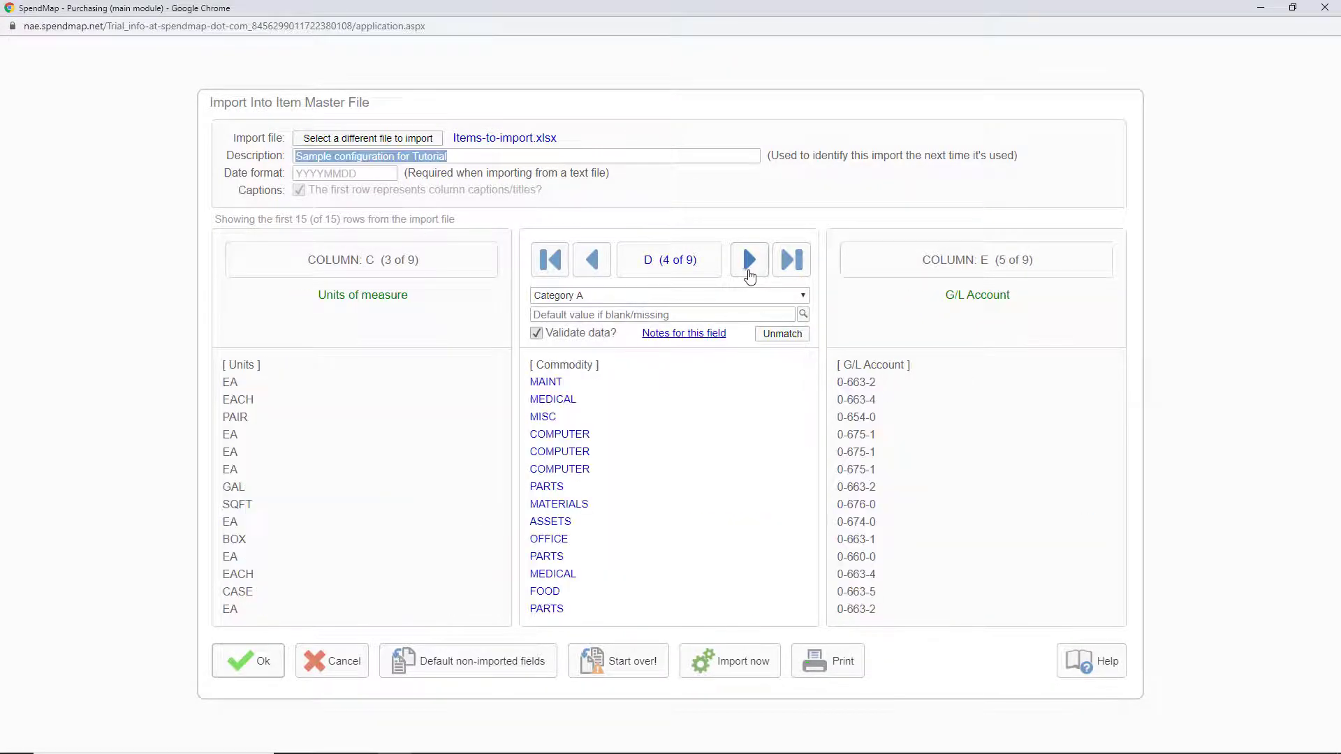
pyautogui.click(592, 277)
pyautogui.click(592, 277)
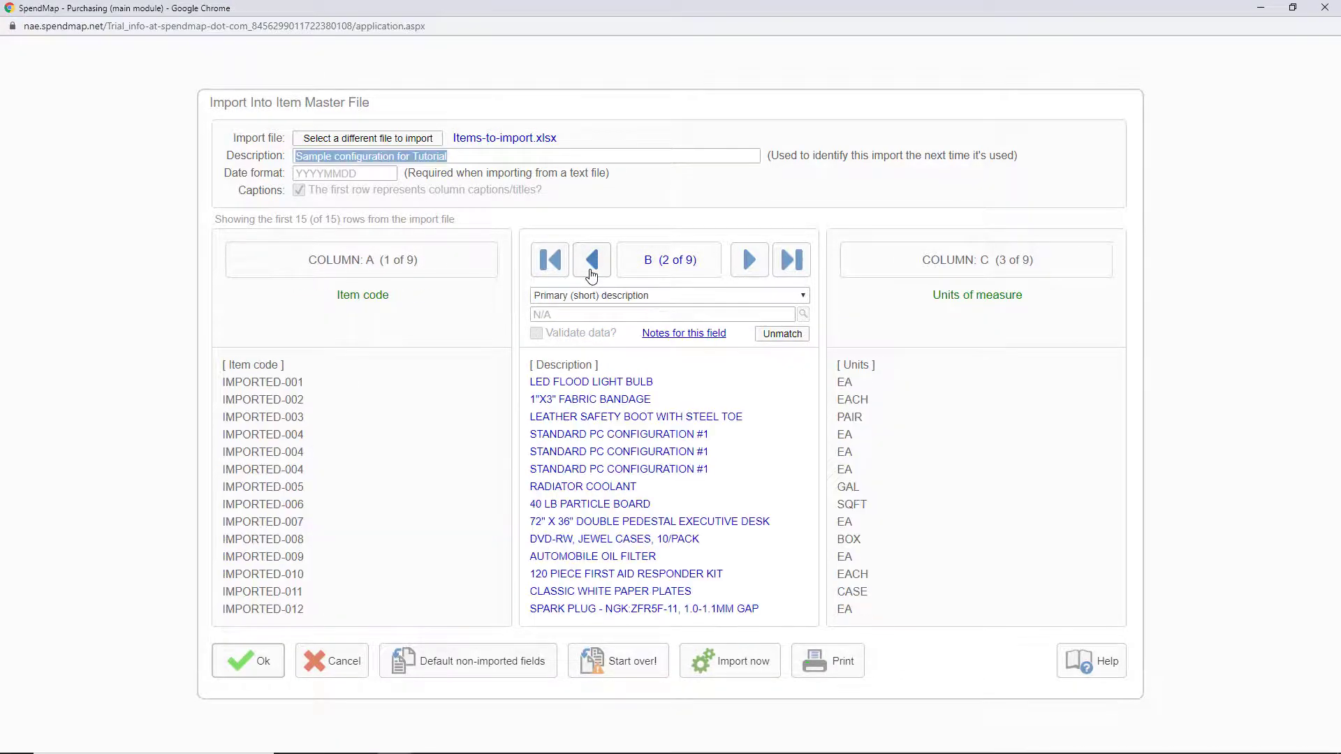
pyautogui.click(592, 278)
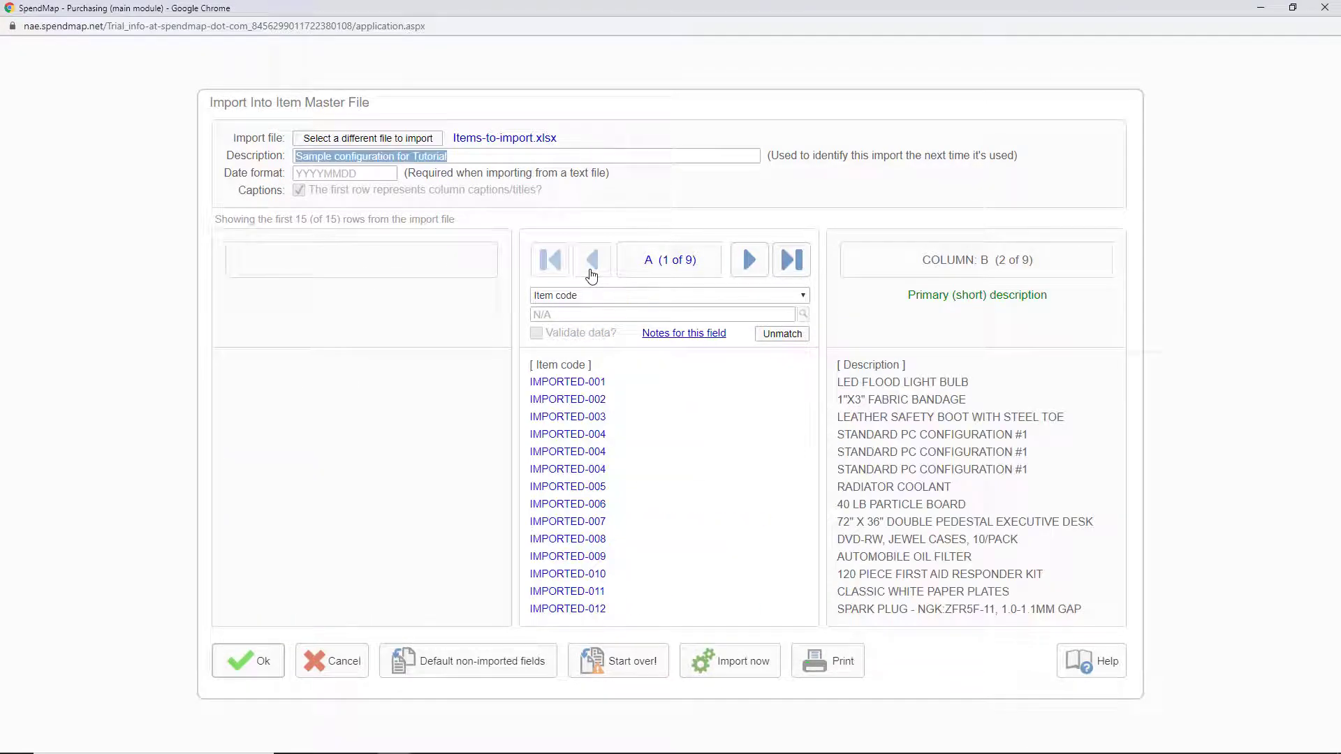
# - Clear all existing matches and map column A to Item code and B to Primary (short) description
pyautogui.click(635, 677)
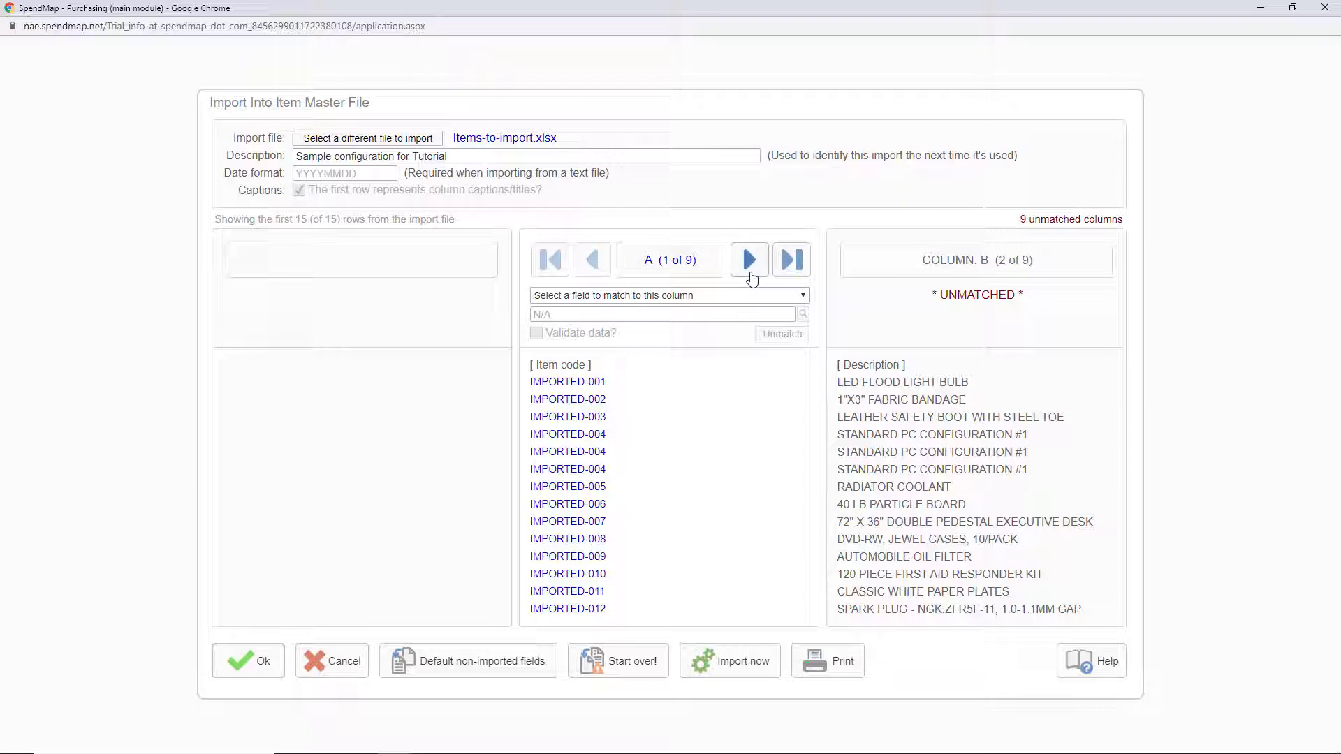
pyautogui.click(801, 299)
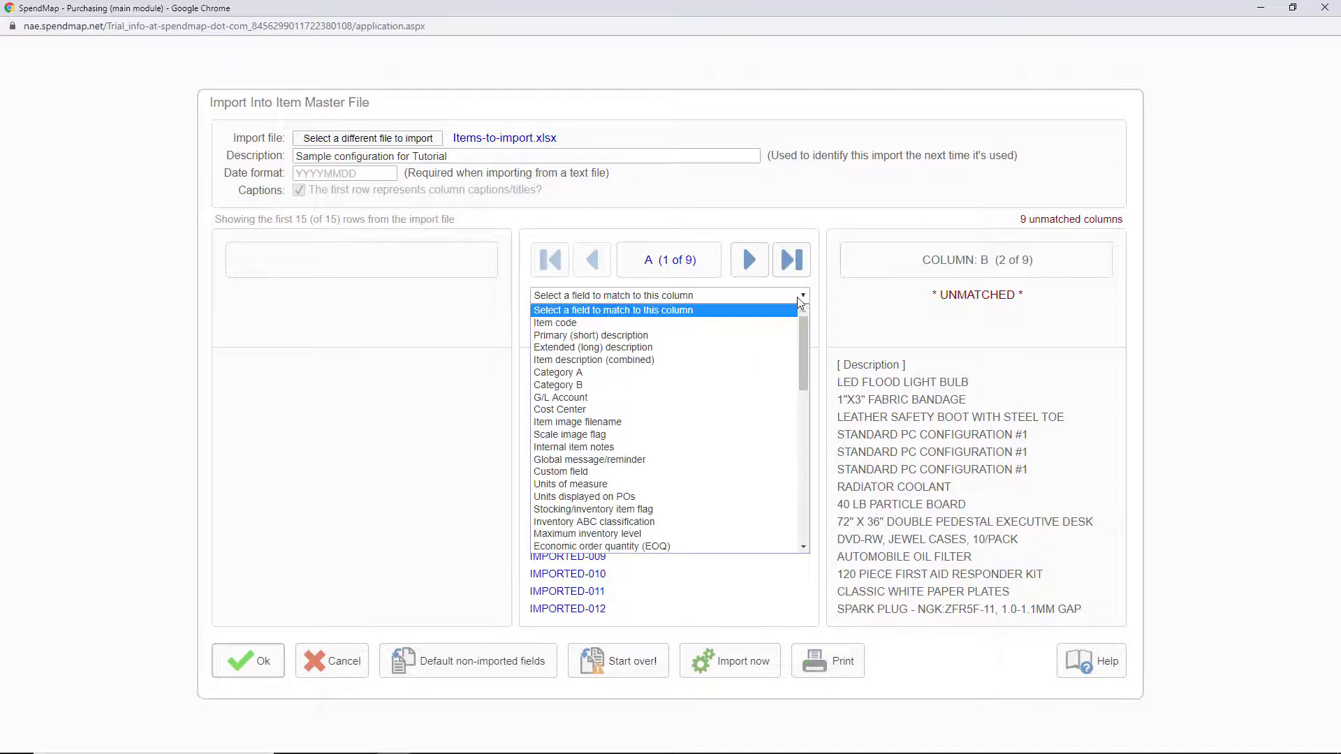
pyautogui.click(782, 323)
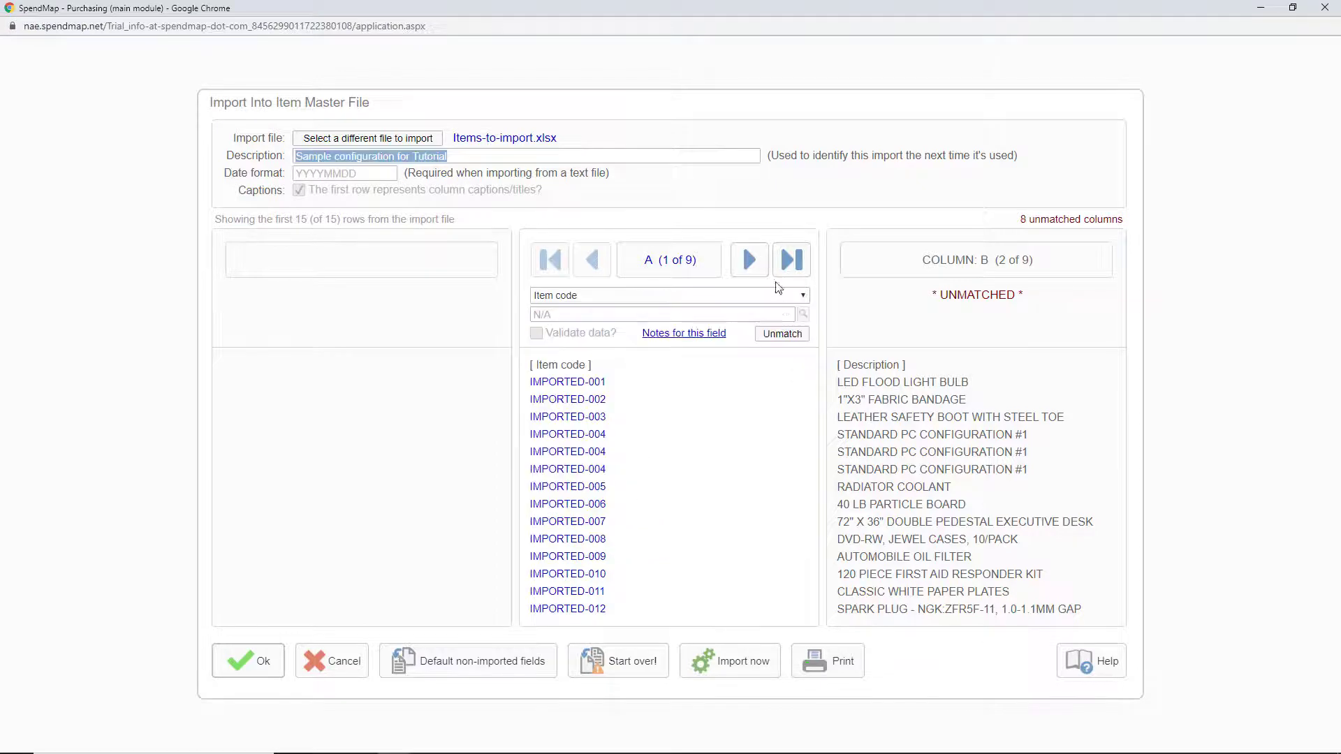
pyautogui.click(764, 271)
pyautogui.click(766, 300)
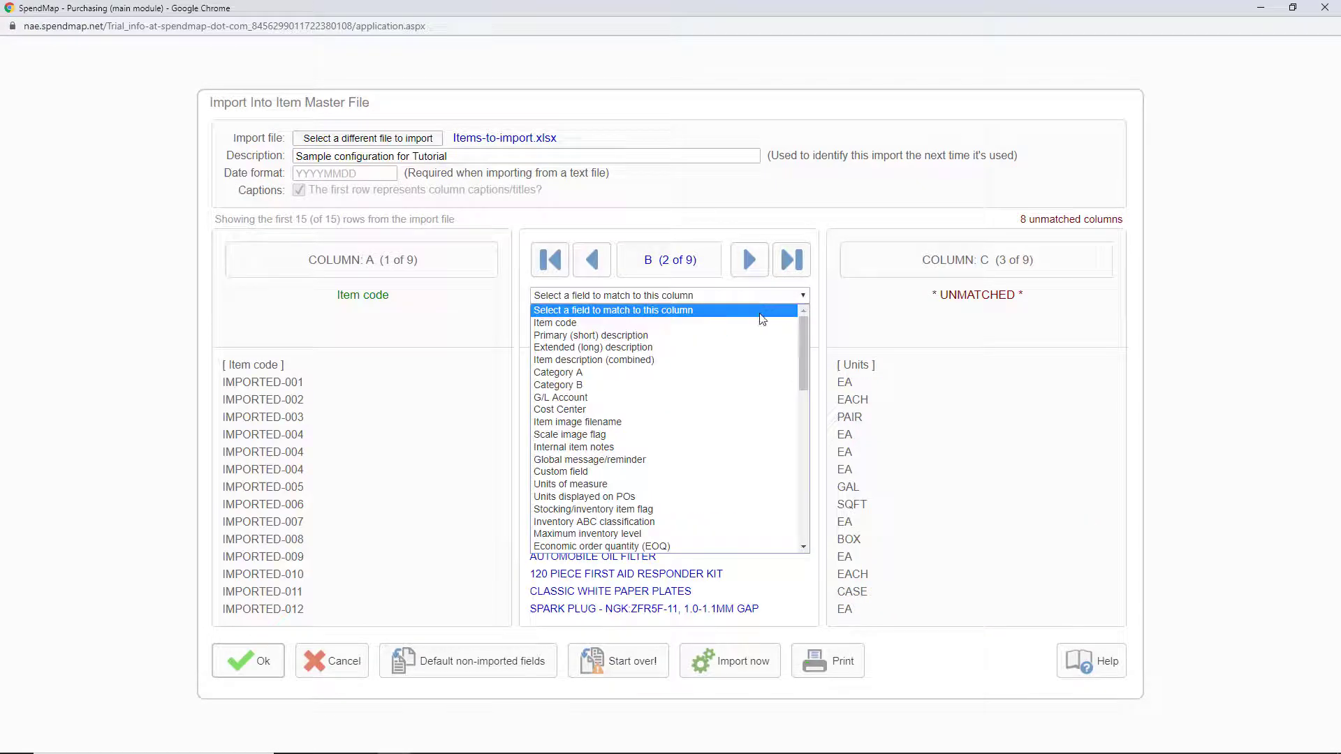
pyautogui.click(758, 336)
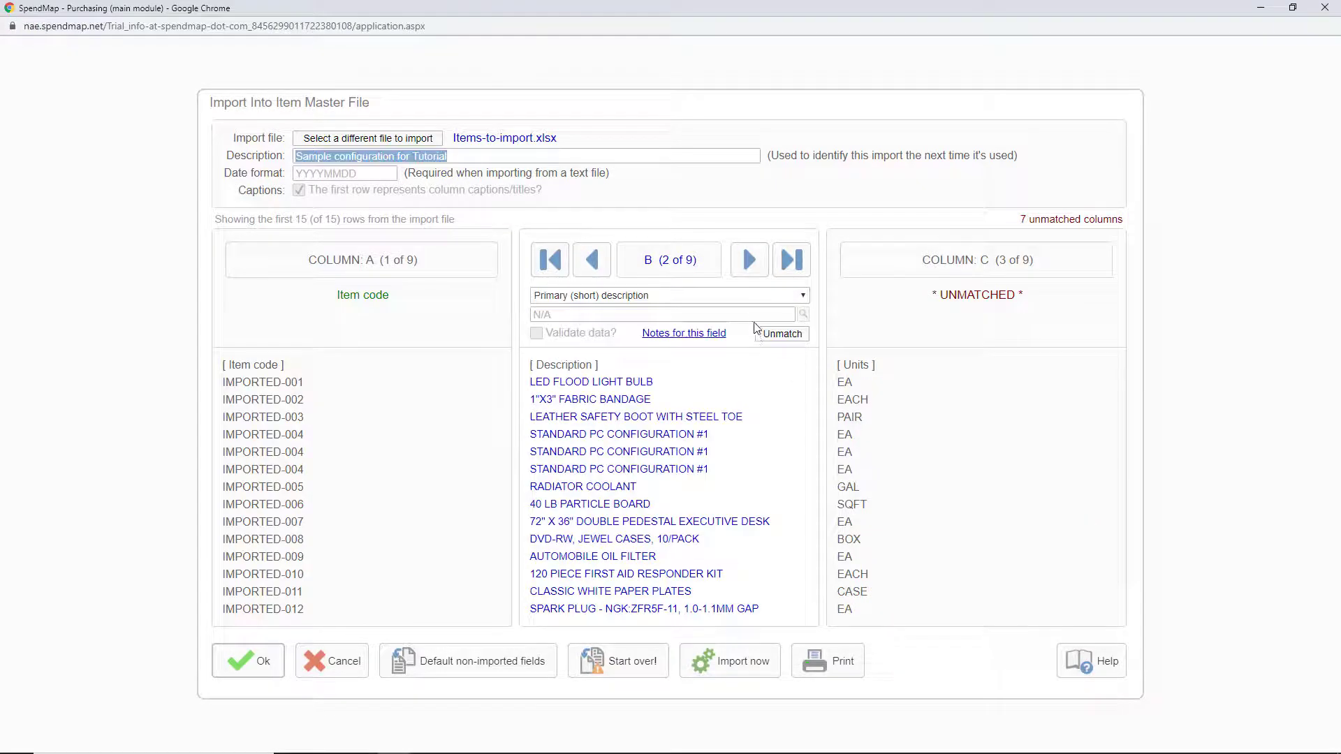
# - Match column C to Units of measure and display that field's full notes
pyautogui.click(757, 272)
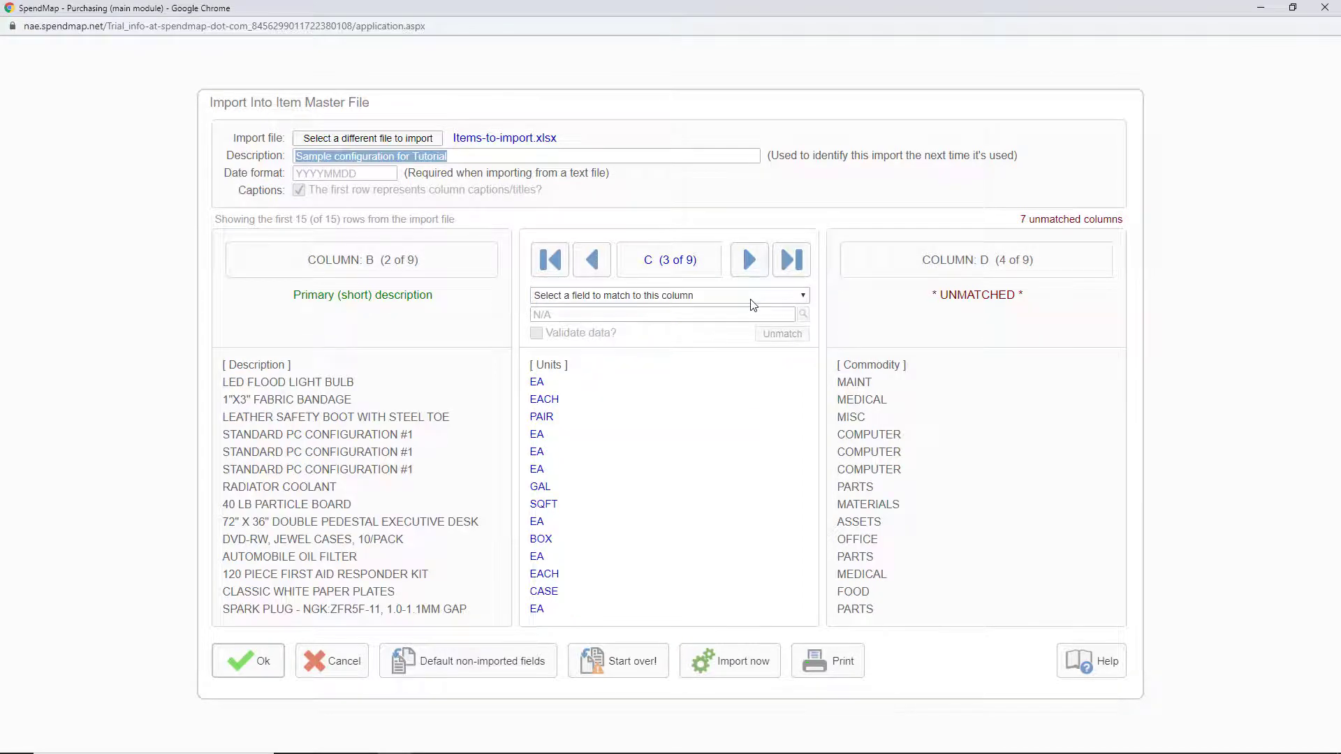
pyautogui.click(750, 299)
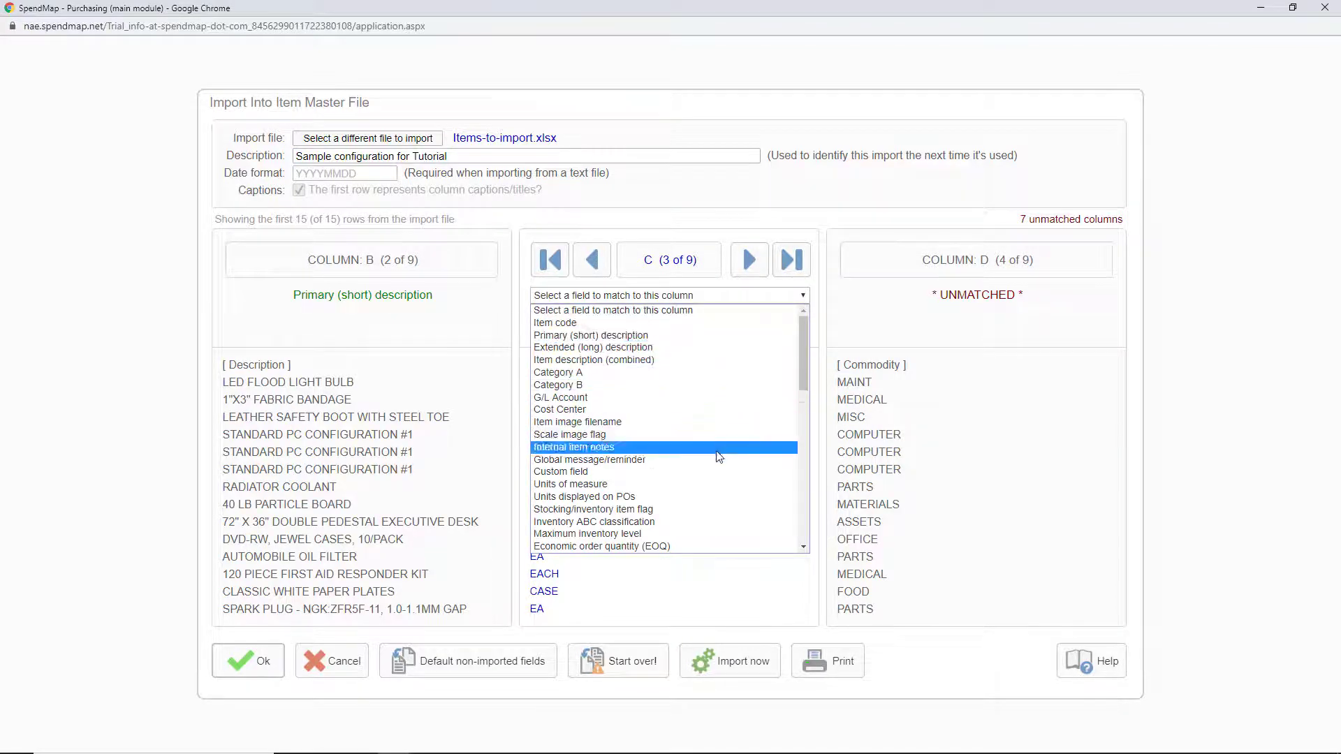
pyautogui.click(708, 486)
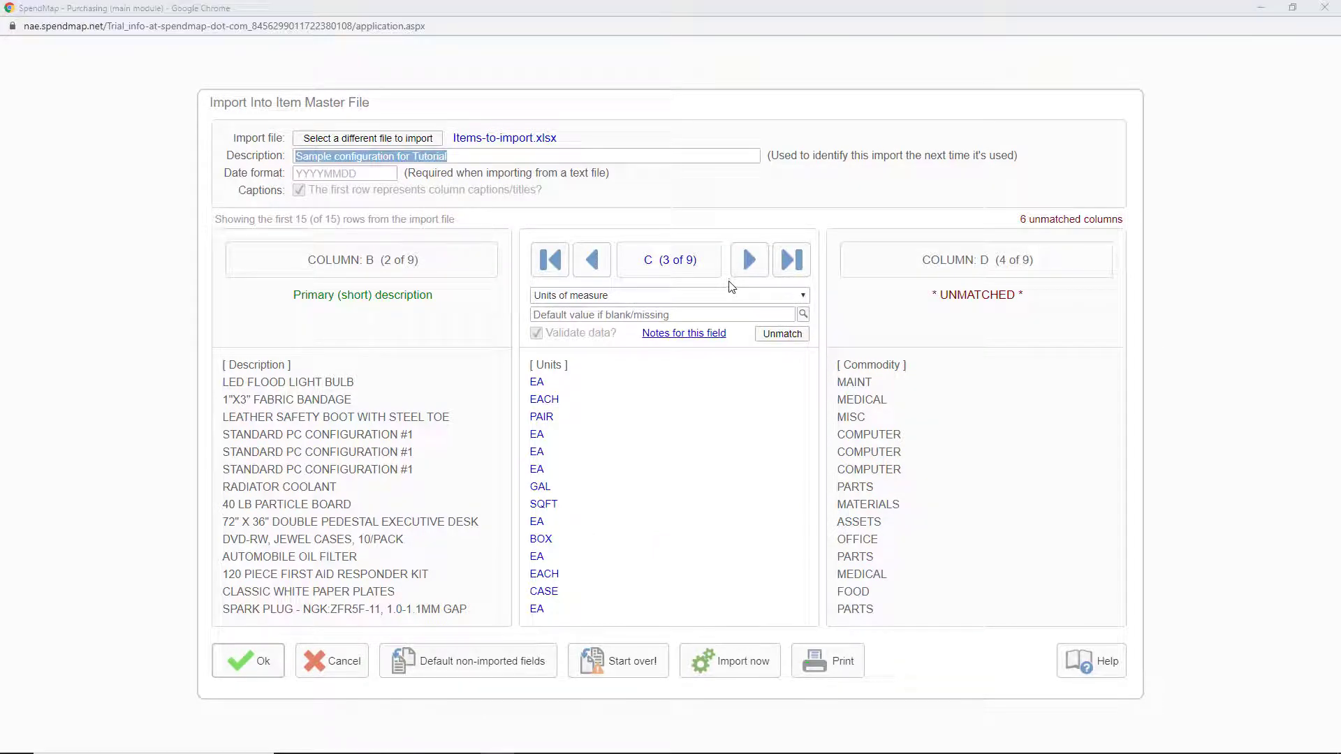
pyautogui.moveTo(708, 335)
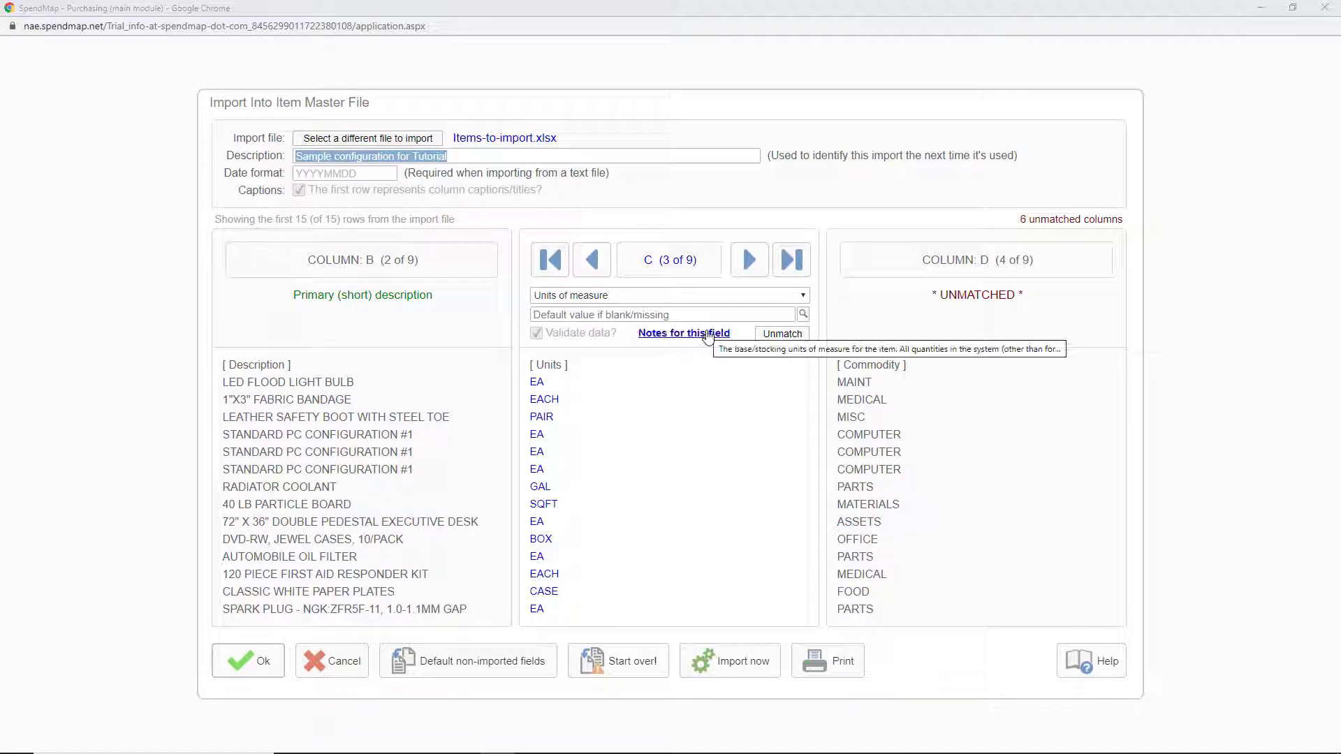
pyautogui.click(708, 335)
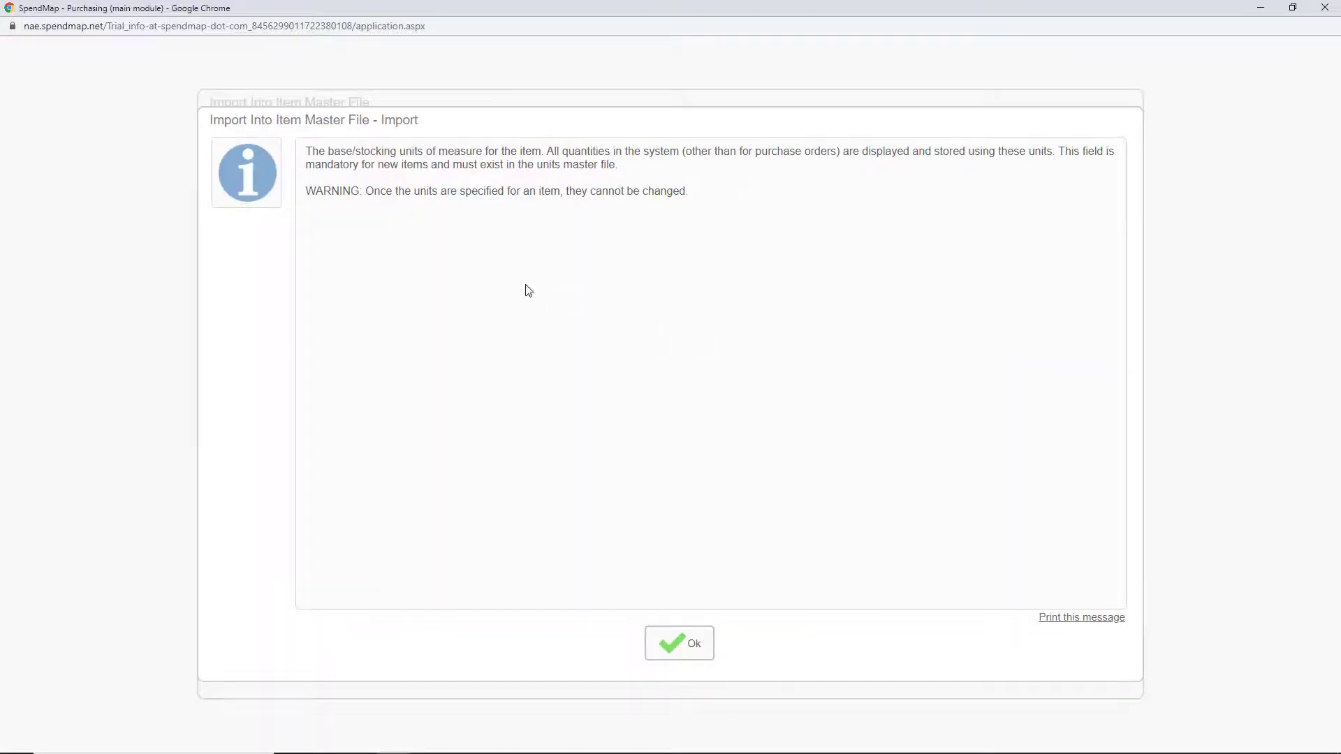
pyautogui.doubleClick(327, 165)
pyautogui.moveTo(451, 166); pyautogui.dragTo(617, 169)
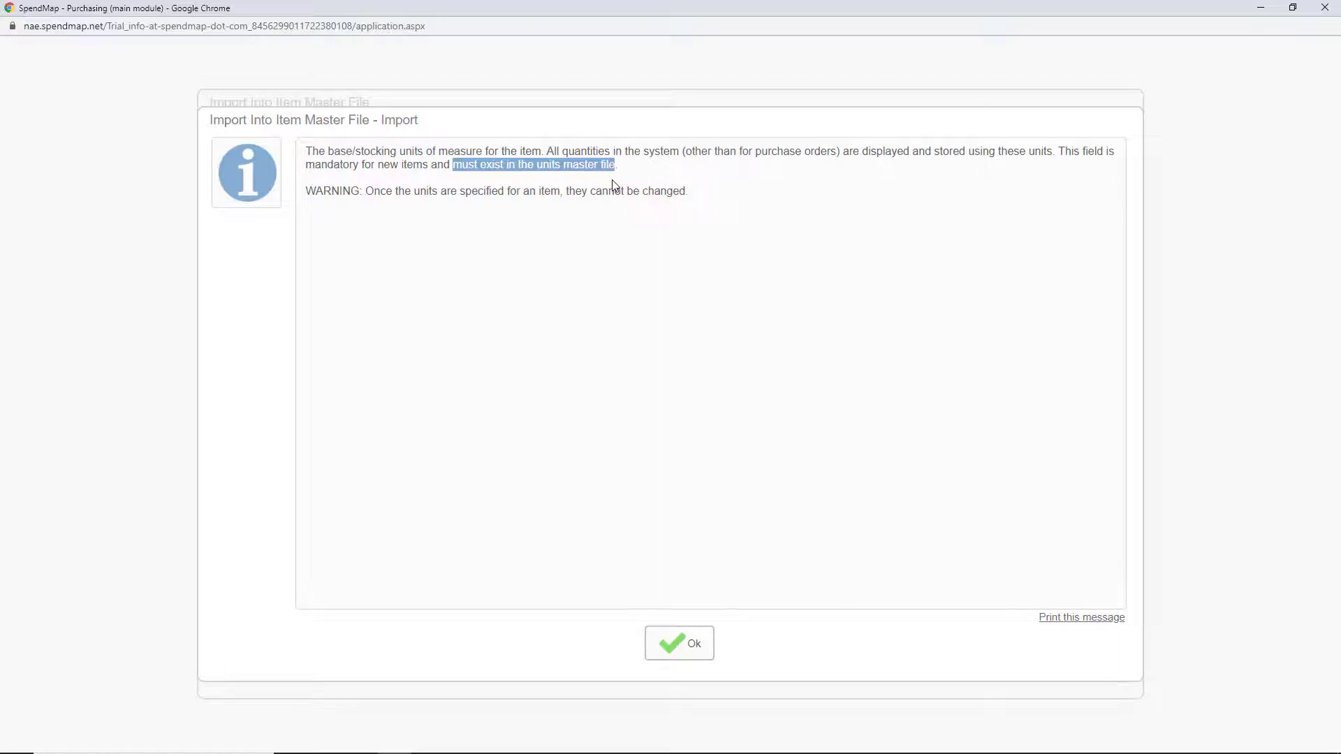
pyautogui.click(682, 644)
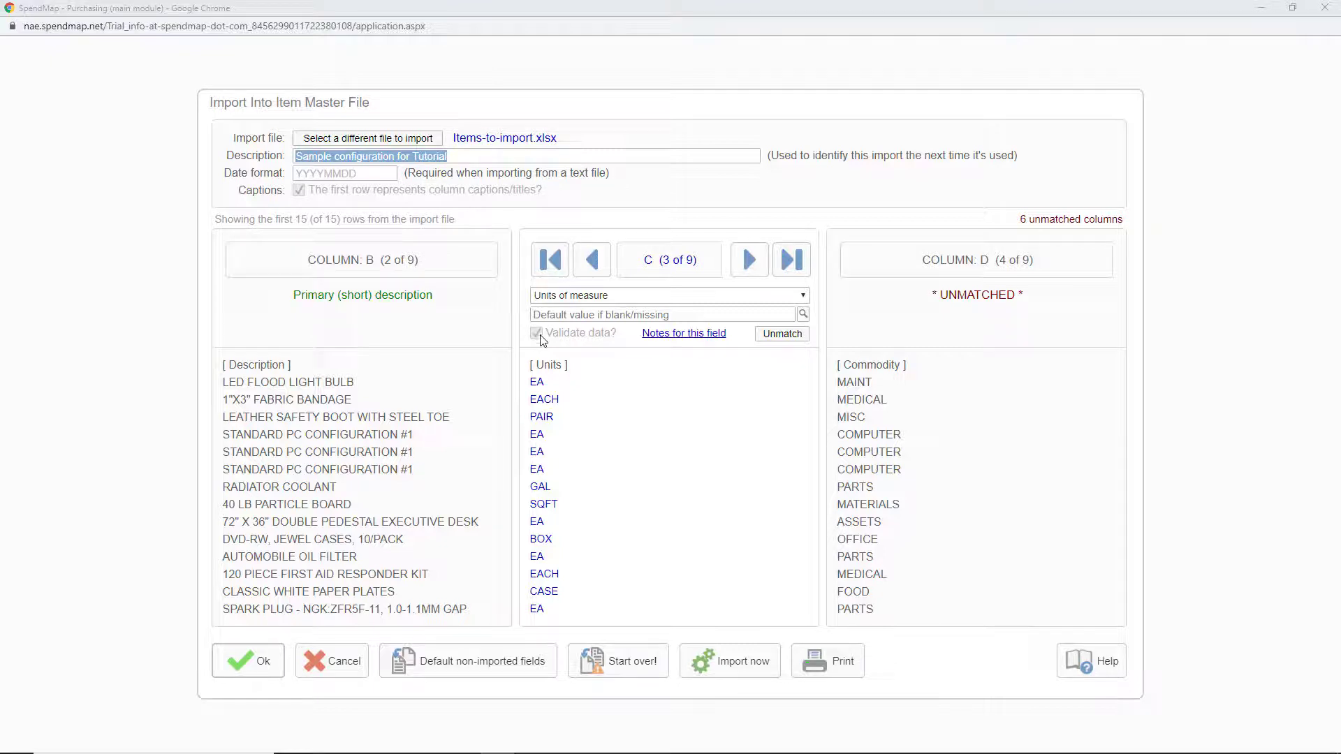
# - Enter EACH as the default units value used when the column is blank or missing
pyautogui.click(553, 313)
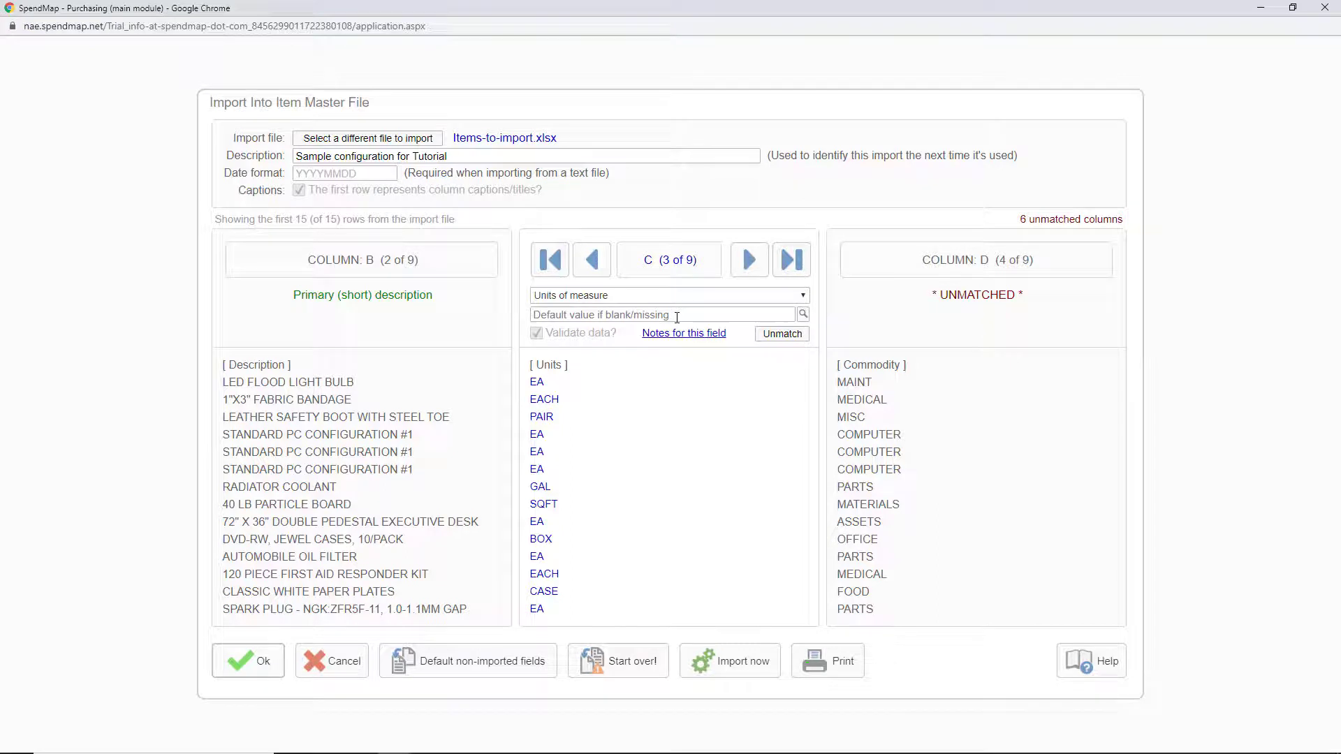
pyautogui.write('EACH')
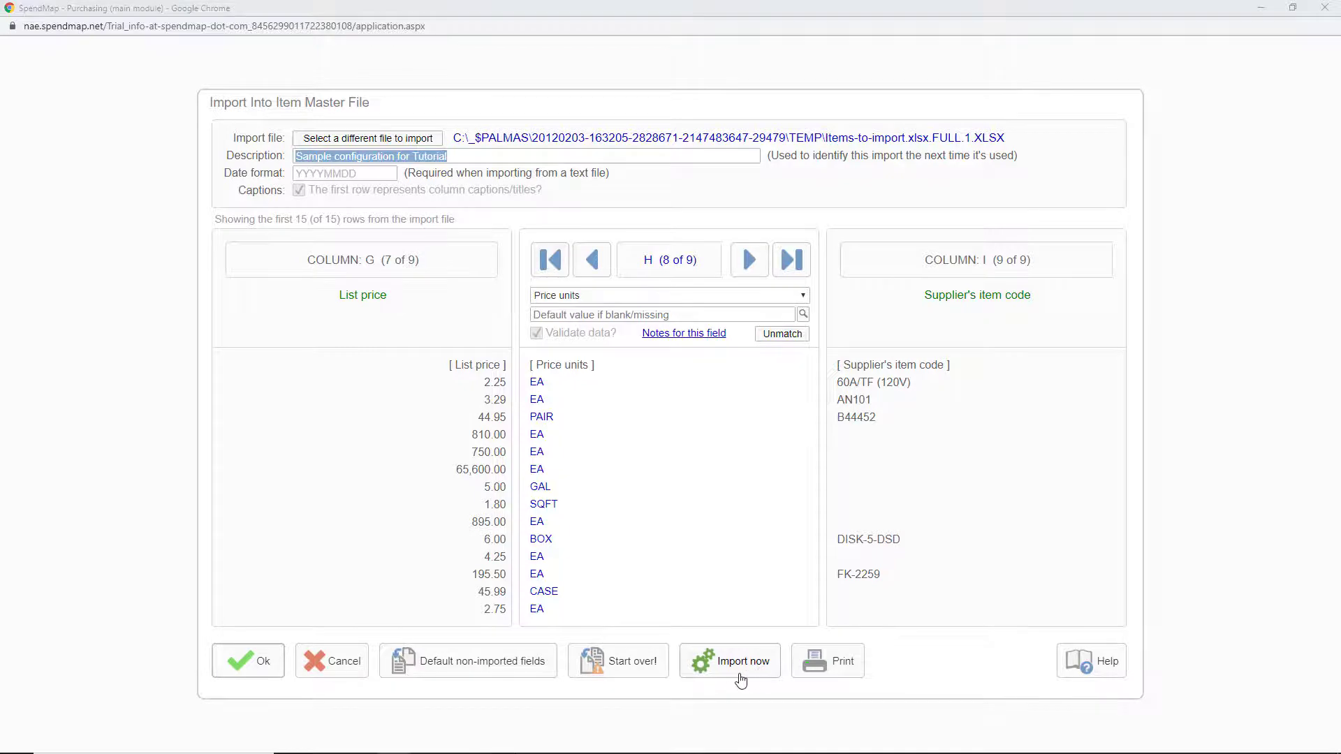
# - Run the import and continue past the preview to bring in the 13 valid records
pyautogui.click(741, 676)
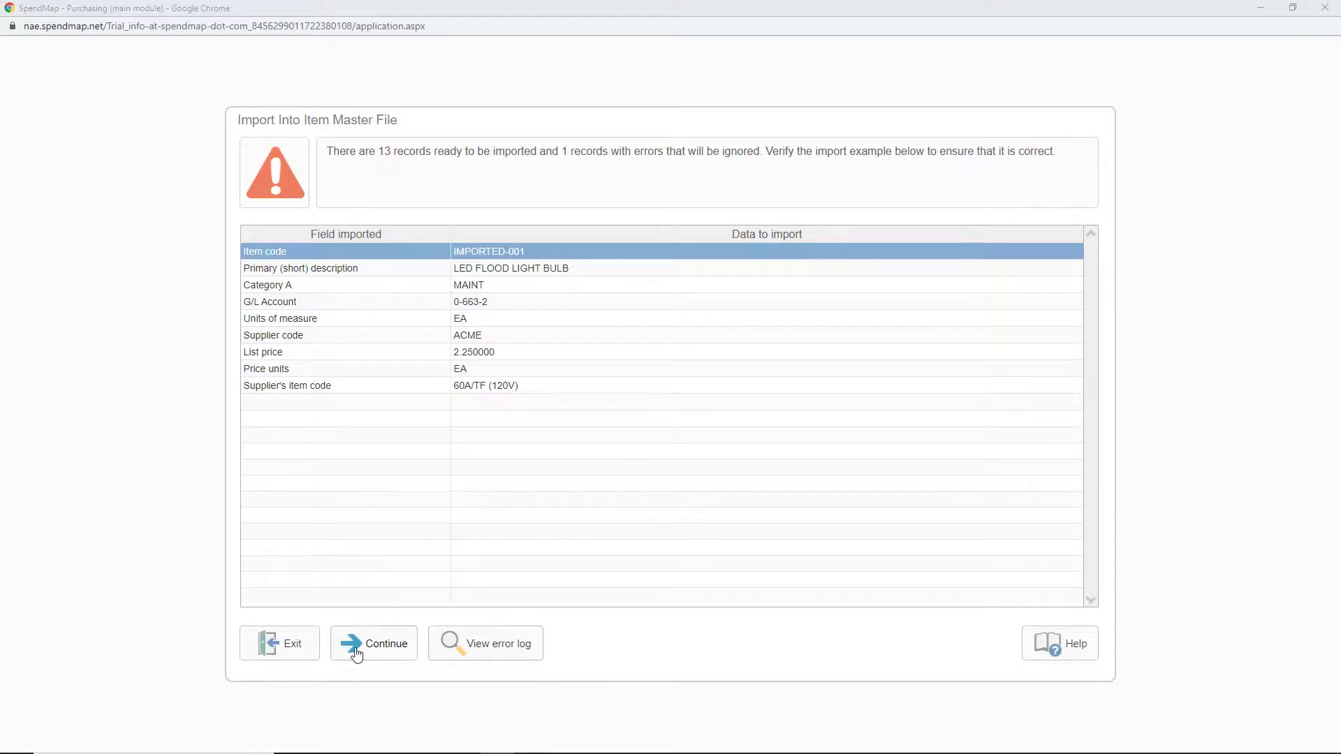
pyautogui.click(380, 662)
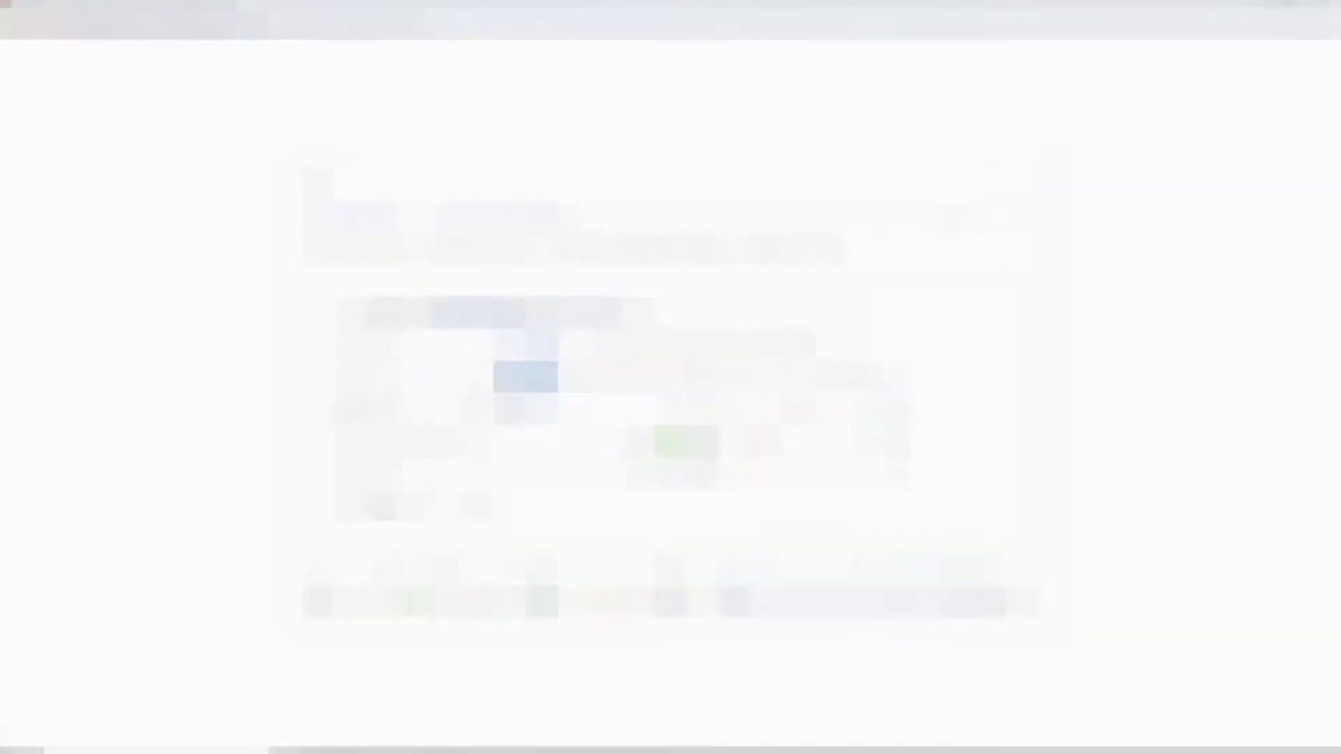
# - Browse the new IMPORTED item records, then select the three IMPORTED-004 rows 5–7 in Excel
pyautogui.click(875, 605)
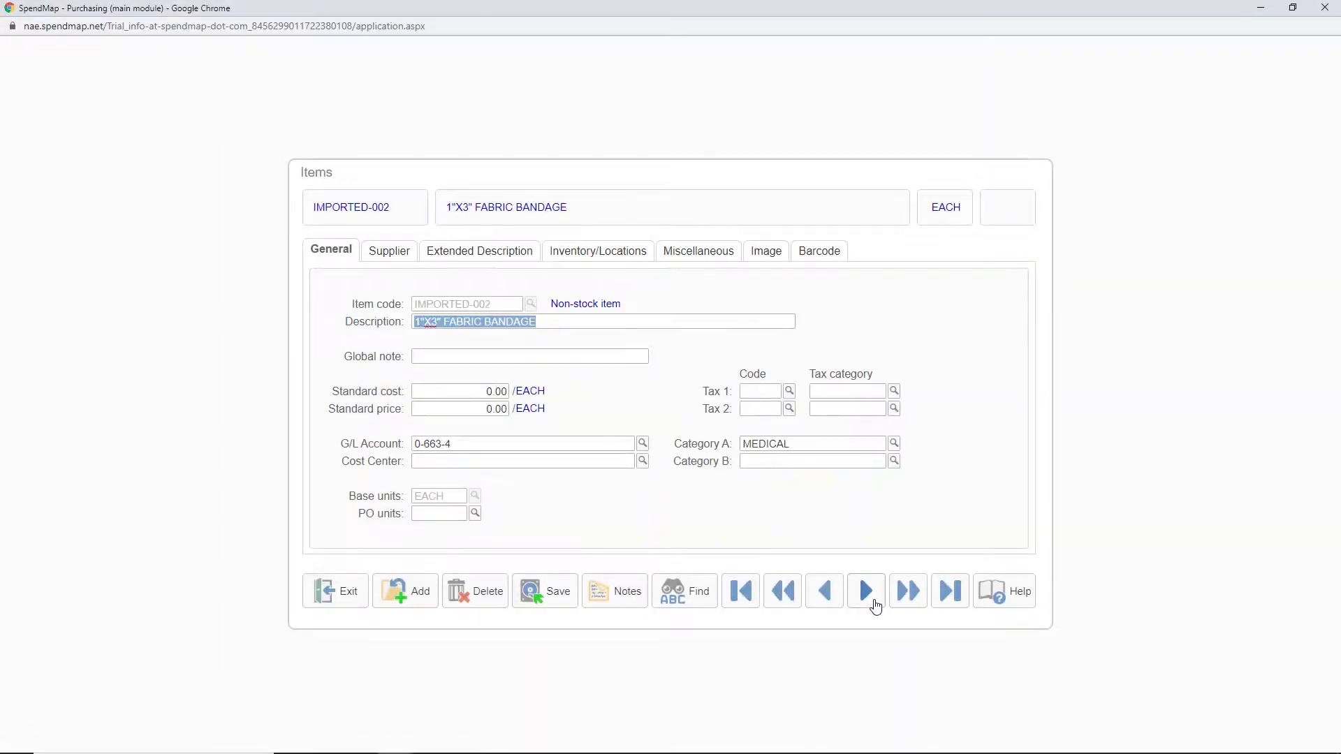
pyautogui.click(874, 605)
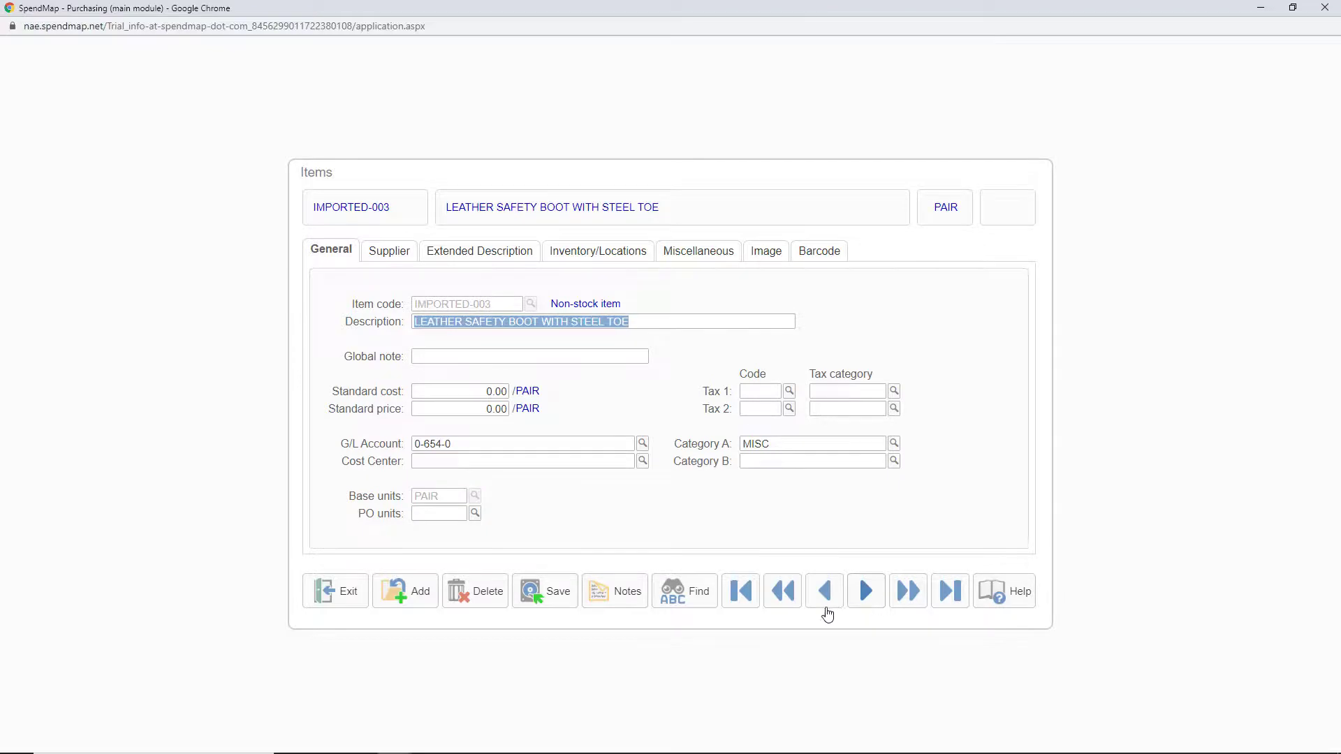
pyautogui.click(706, 601)
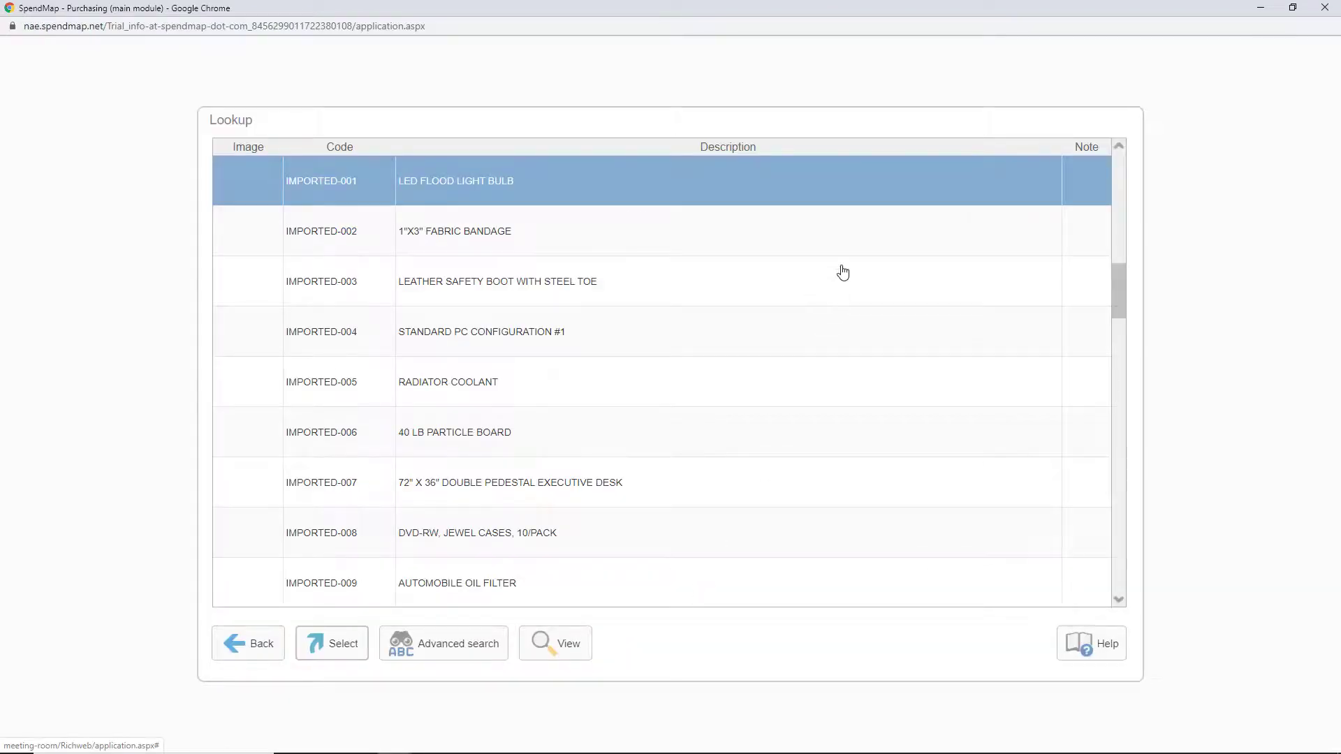
pyautogui.press('Down')
pyautogui.press('Down')
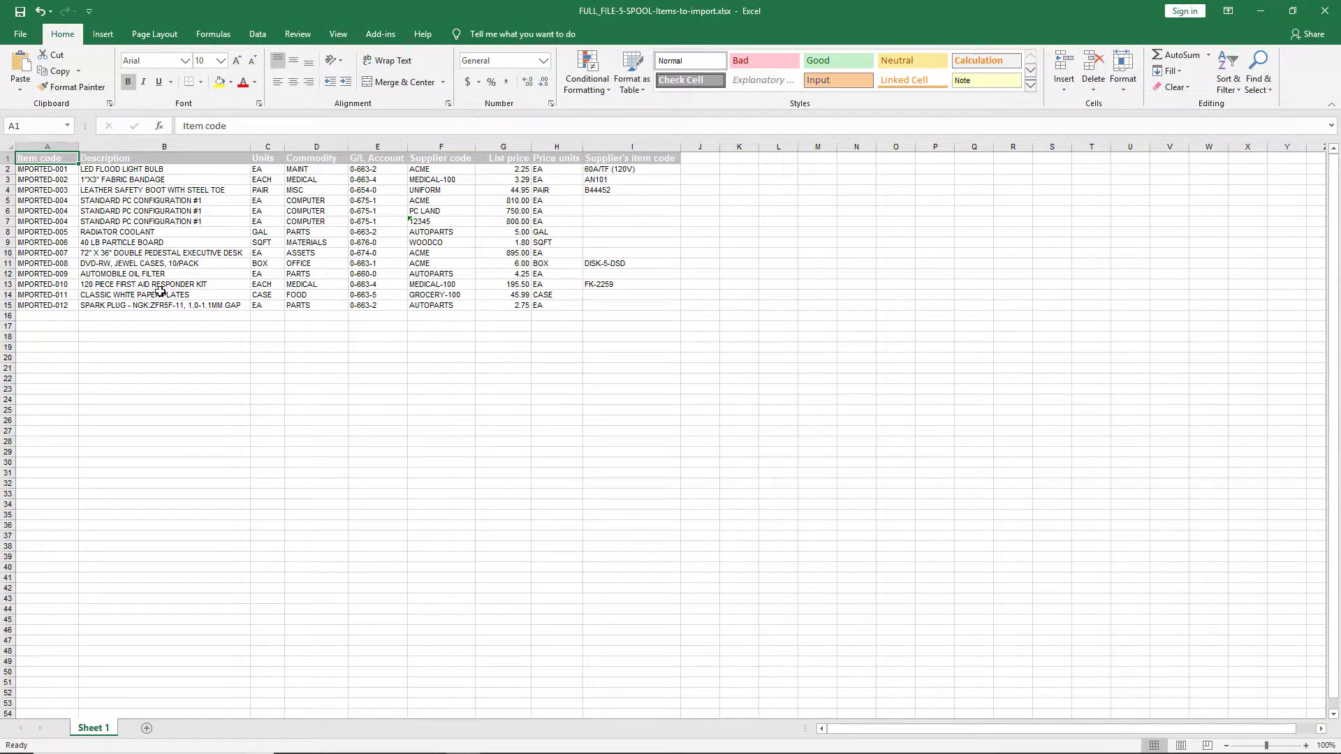
pyautogui.click(10, 201)
pyautogui.moveTo(11, 202); pyautogui.dragTo(10, 221)
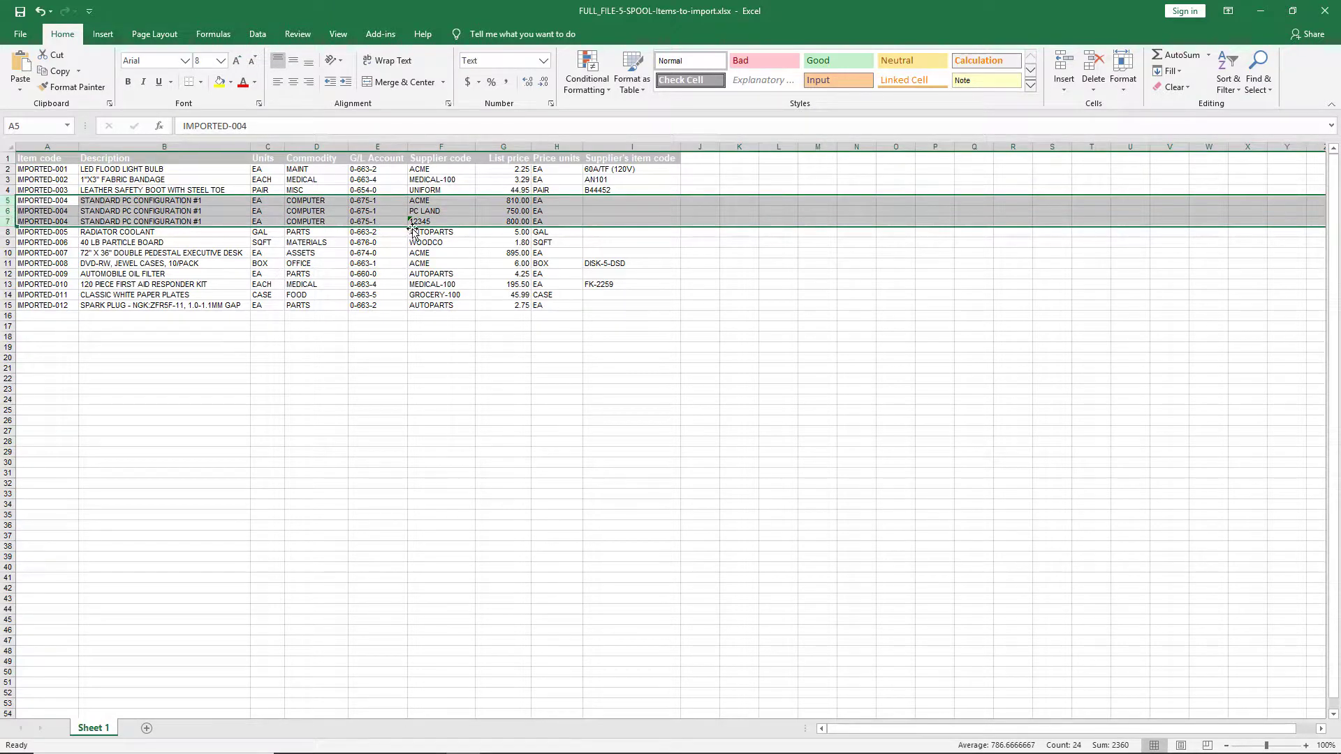